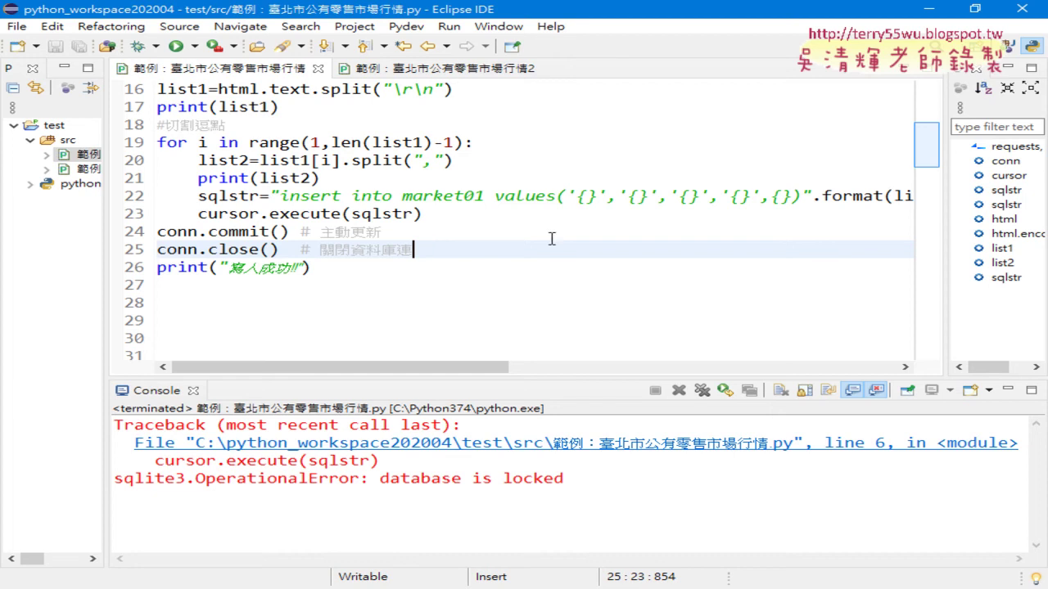
# - Dedent the sqlstr insert and cursor.execute lines 22–23 out of the for loop
pyautogui.moveTo(436, 211); pyautogui.dragTo(155, 197)
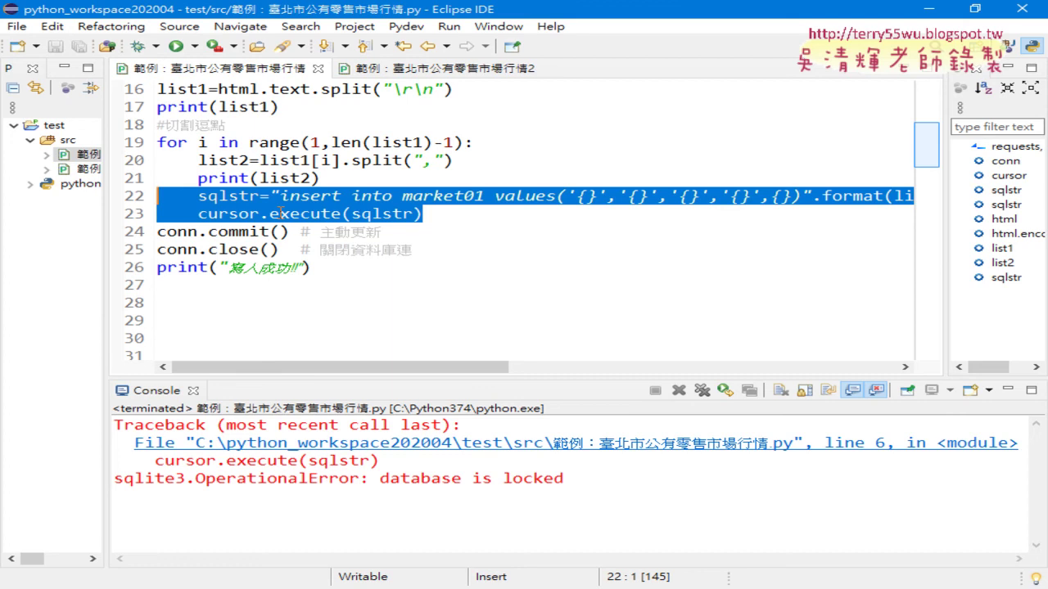
pyautogui.doubleClick(205, 196)
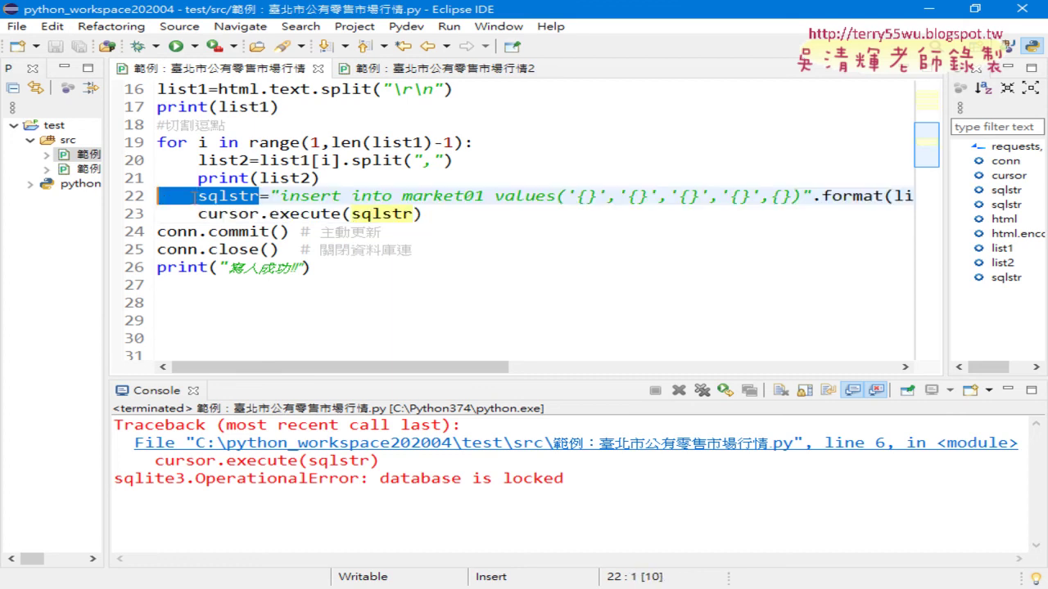
pyautogui.click(205, 197)
pyautogui.moveTo(163, 214); pyautogui.dragTo(157, 197)
pyautogui.click(271, 214)
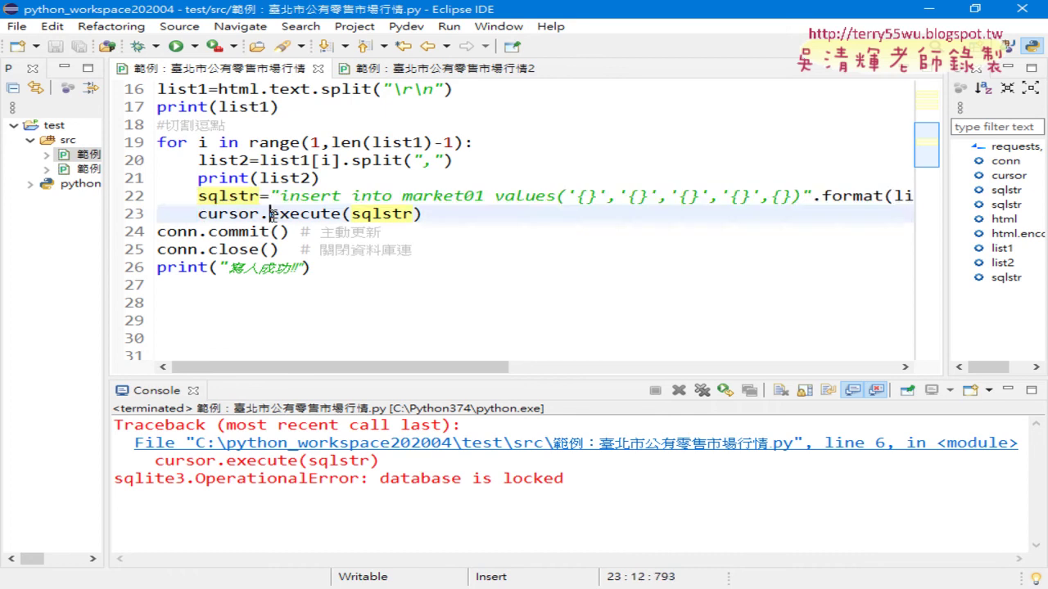
pyautogui.moveTo(289, 214); pyautogui.dragTo(157, 196)
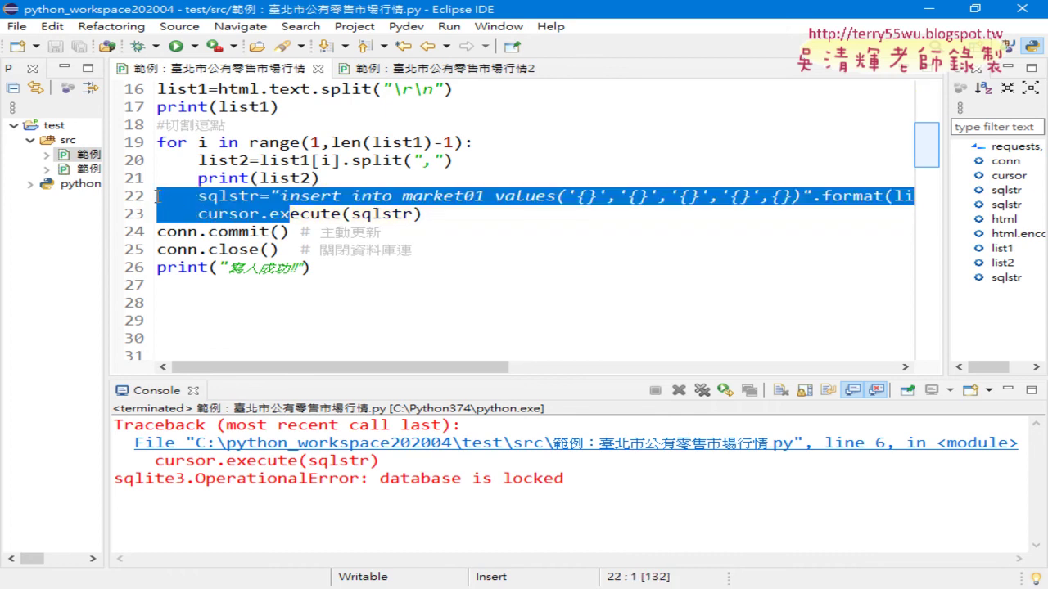
pyautogui.hotkey('shift', 'Tab')
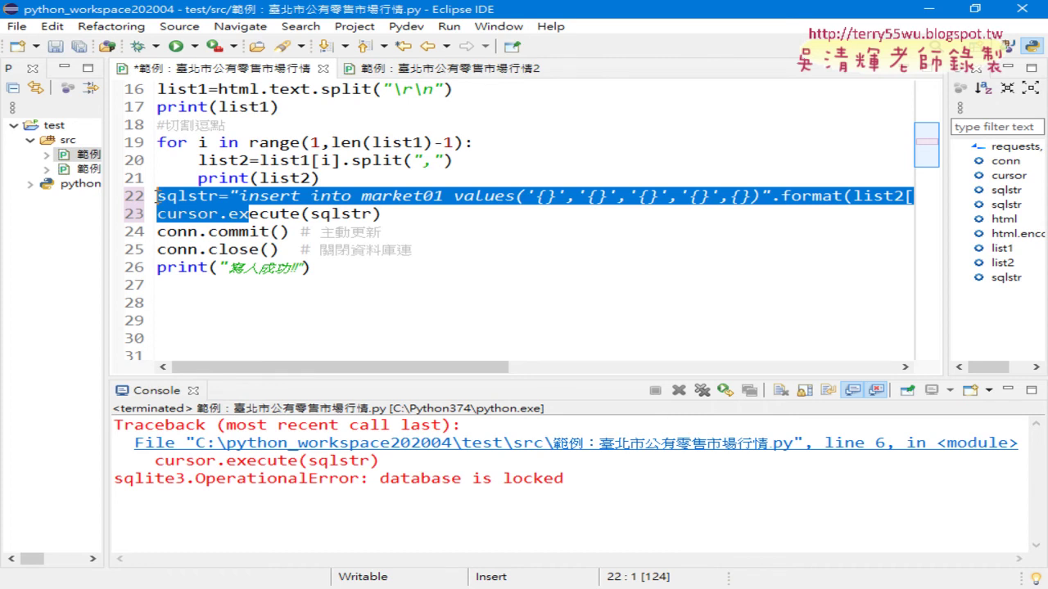
# - Re-indent lines 22–23 into the for loop, then switch to the CSV file in Notepad++
pyautogui.press('Tab')
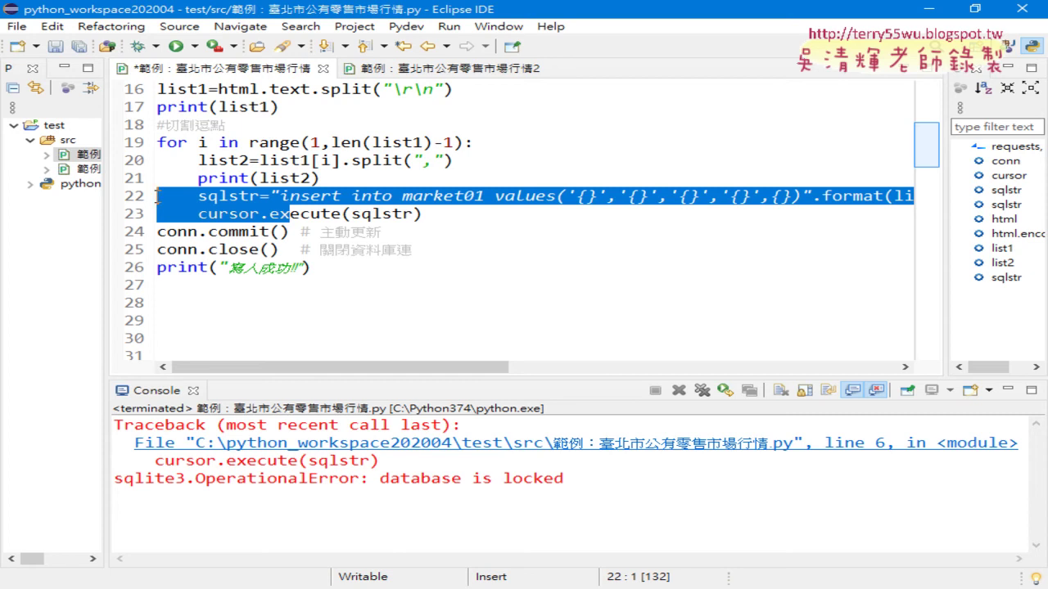
pyautogui.moveTo(483, 164); pyautogui.dragTo(143, 166)
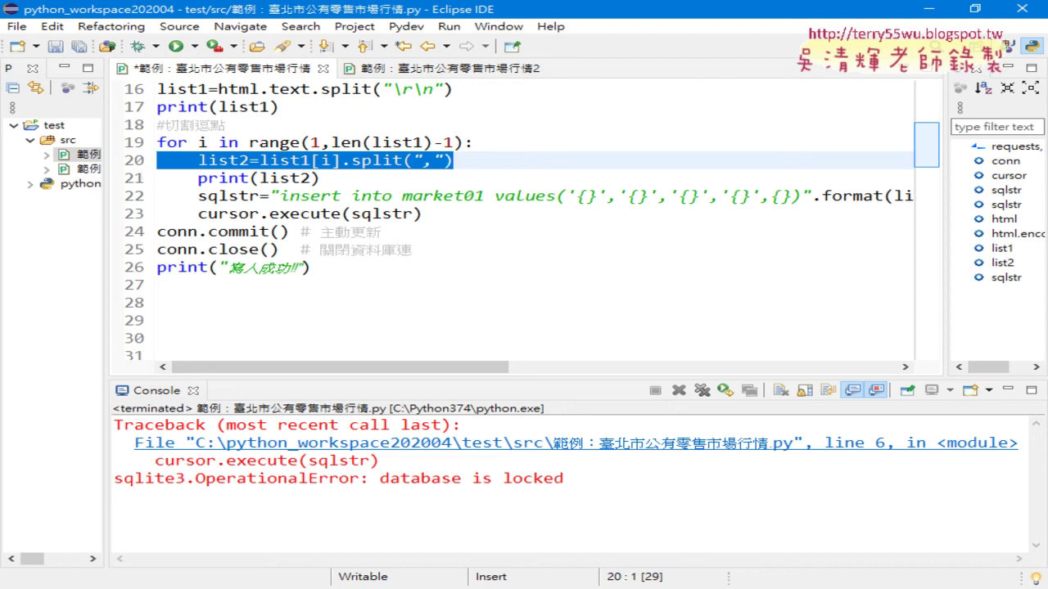
pyautogui.hotkey('alt', 'Tab')
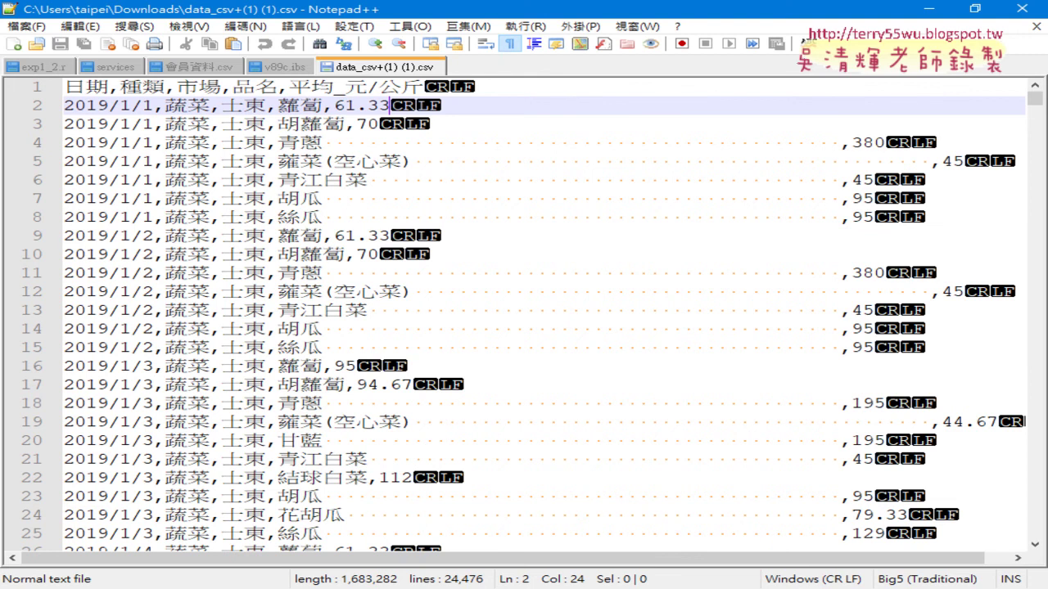
# - Zoom out the CSV text and select the padded 胡蘿蔔 entry on line 3
pyautogui.hotkey('ctrl', '-')
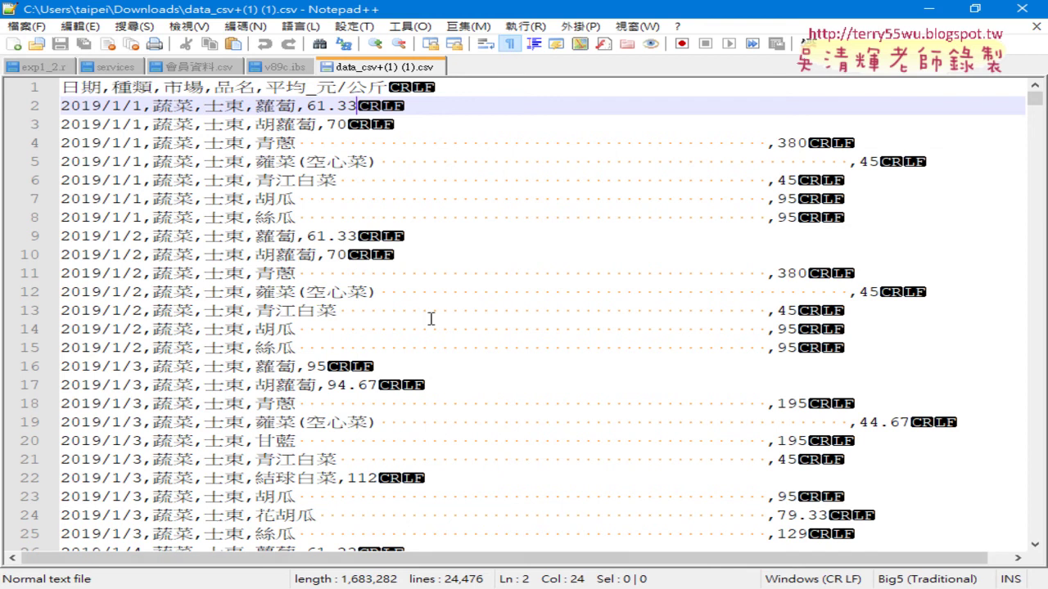
pyautogui.click(91, 124)
pyautogui.click(174, 125)
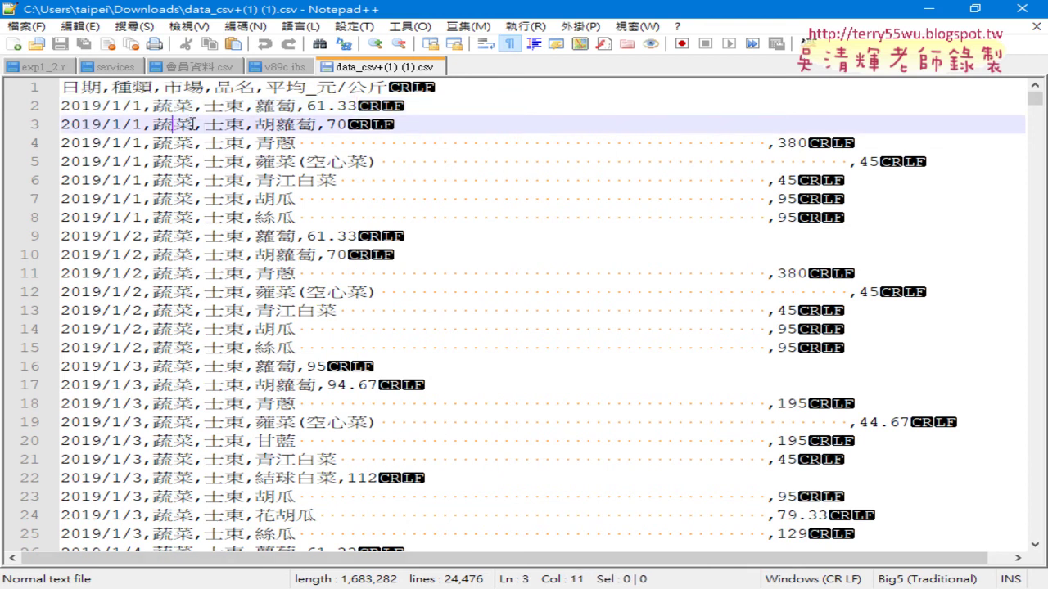
pyautogui.click(243, 124)
pyautogui.moveTo(255, 124); pyautogui.dragTo(768, 144)
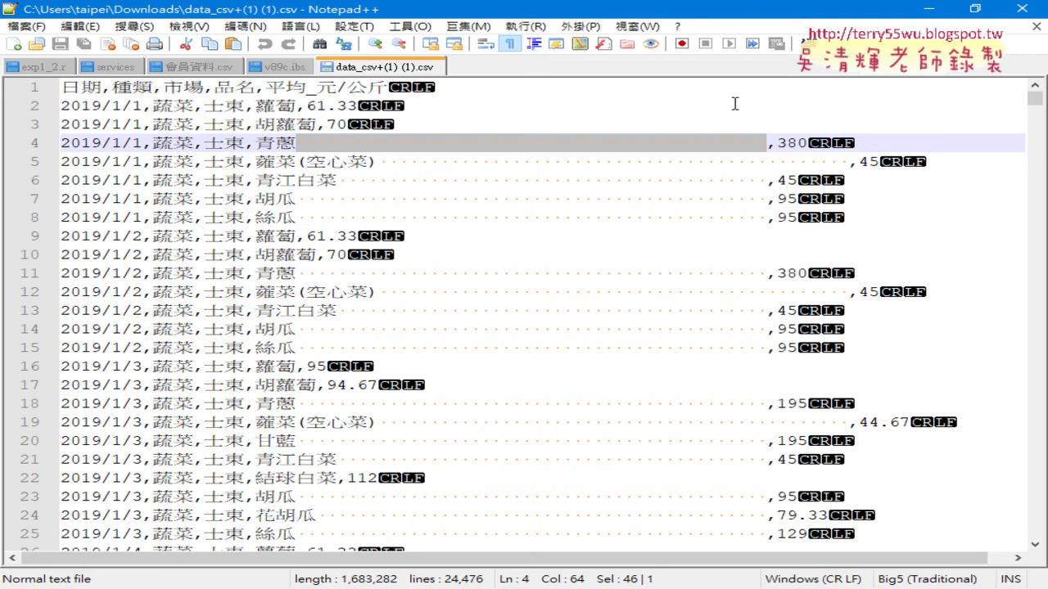
# - Turn off Show All Characters under View > Show Symbol to hide whitespace markers
pyautogui.click(189, 26)
pyautogui.moveTo(249, 115)
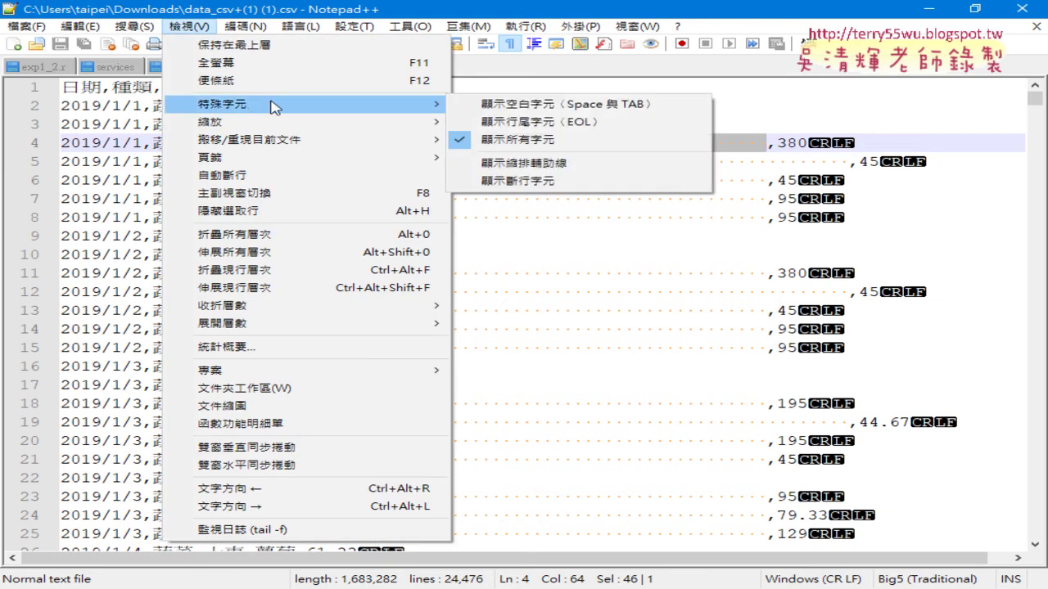
pyautogui.click(540, 145)
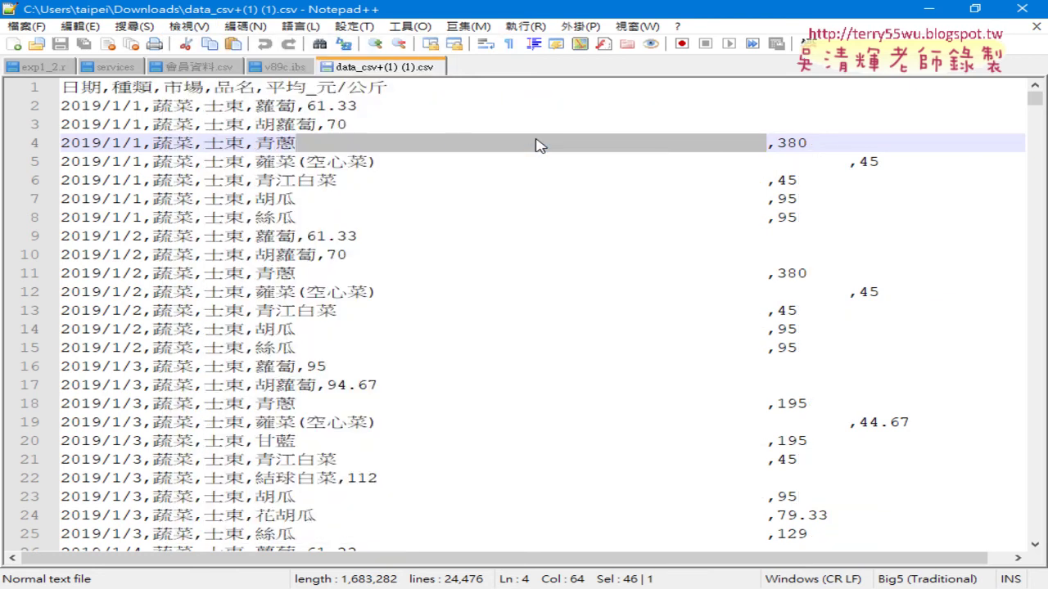
pyautogui.click(671, 310)
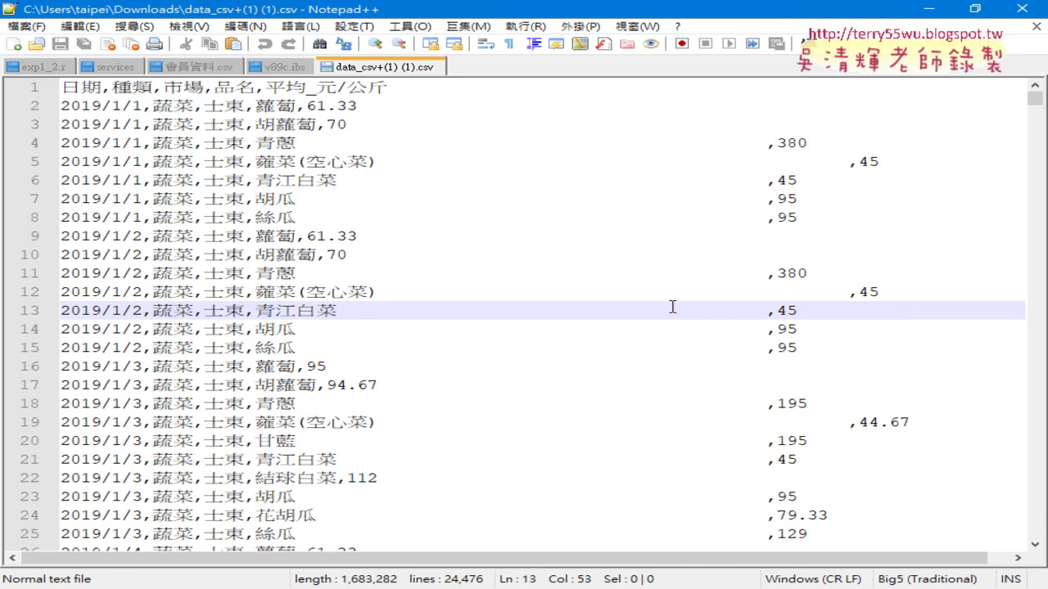
# - Turn Show All Characters back on under View > Show Symbol
pyautogui.click(188, 26)
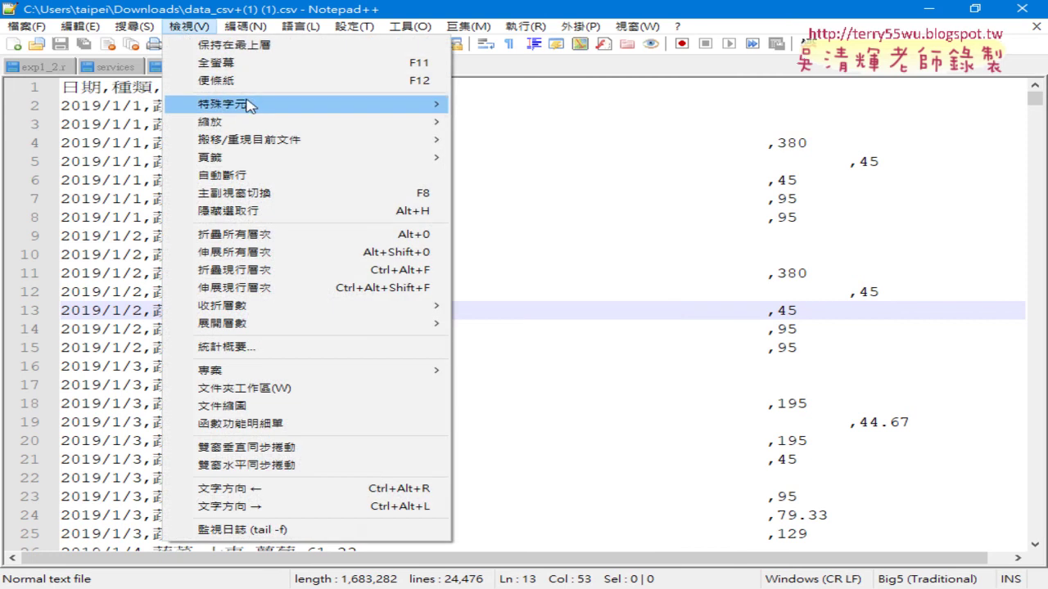
pyautogui.moveTo(248, 105)
pyautogui.click(528, 137)
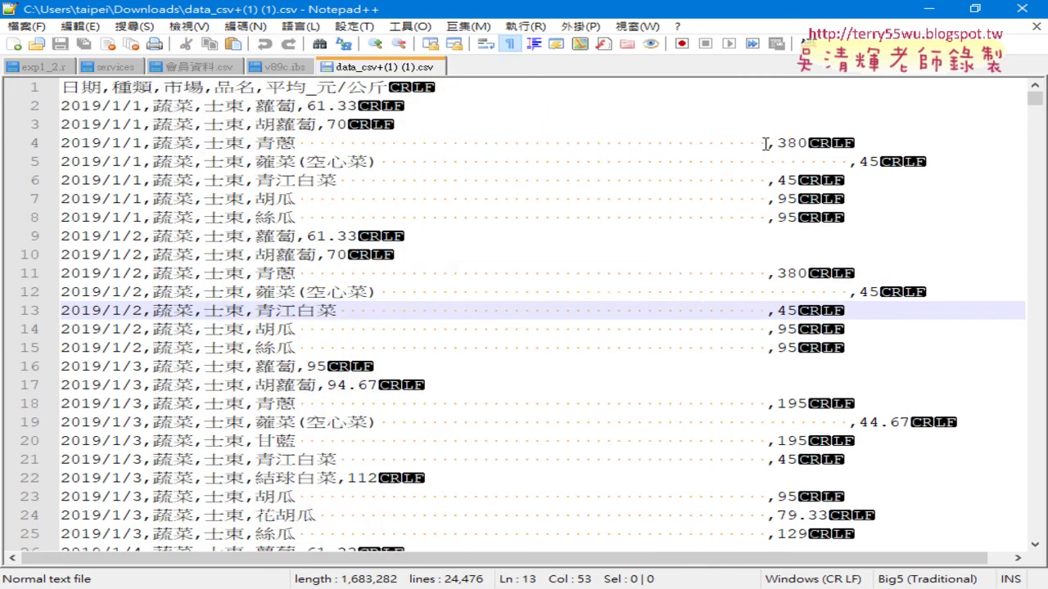
# - Delete the padding spaces between 青蔥 and ,380 on line 4, then bring up Find and Replace
pyautogui.moveTo(765, 144); pyautogui.dragTo(288, 147)
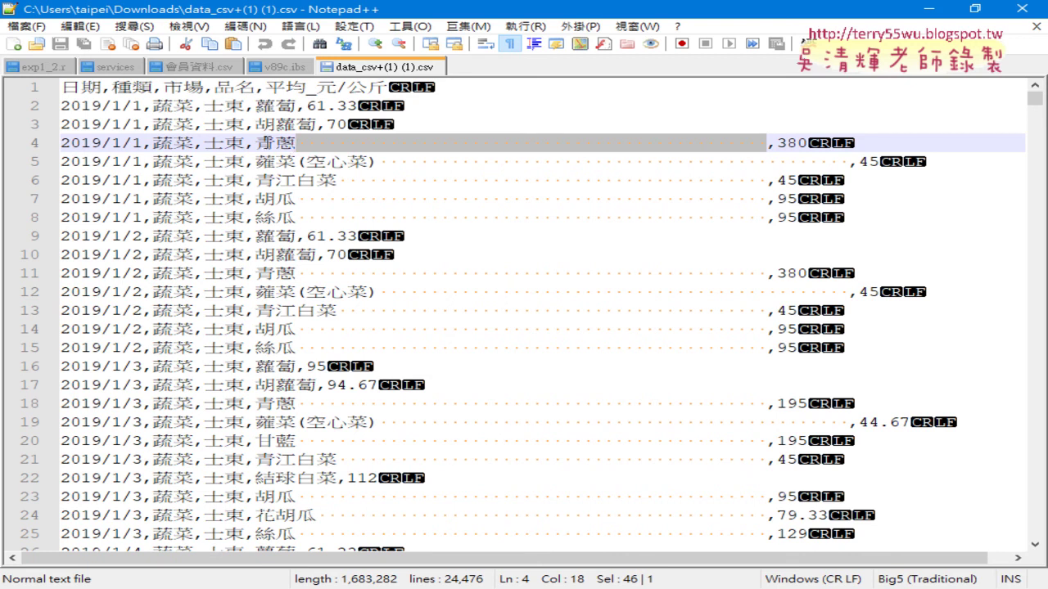
pyautogui.moveTo(255, 144); pyautogui.dragTo(763, 141)
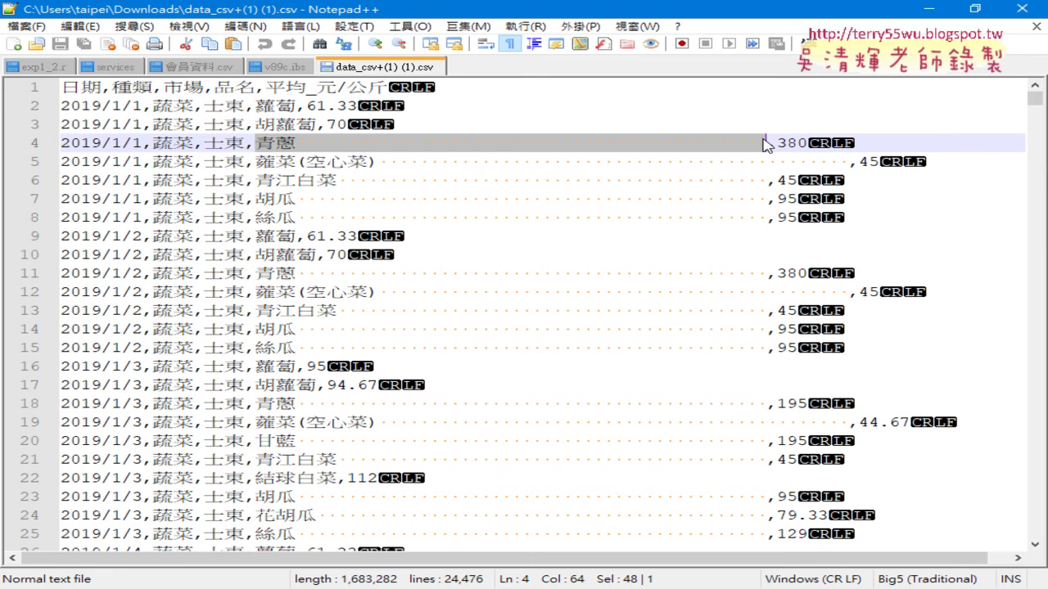
pyautogui.click(773, 143)
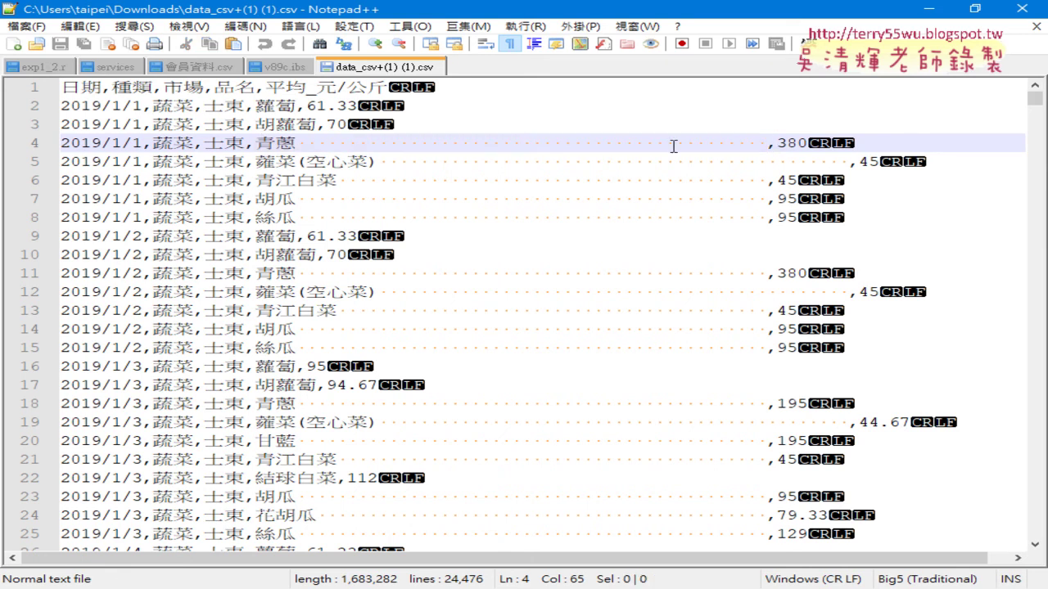
pyautogui.moveTo(301, 142); pyautogui.dragTo(769, 144)
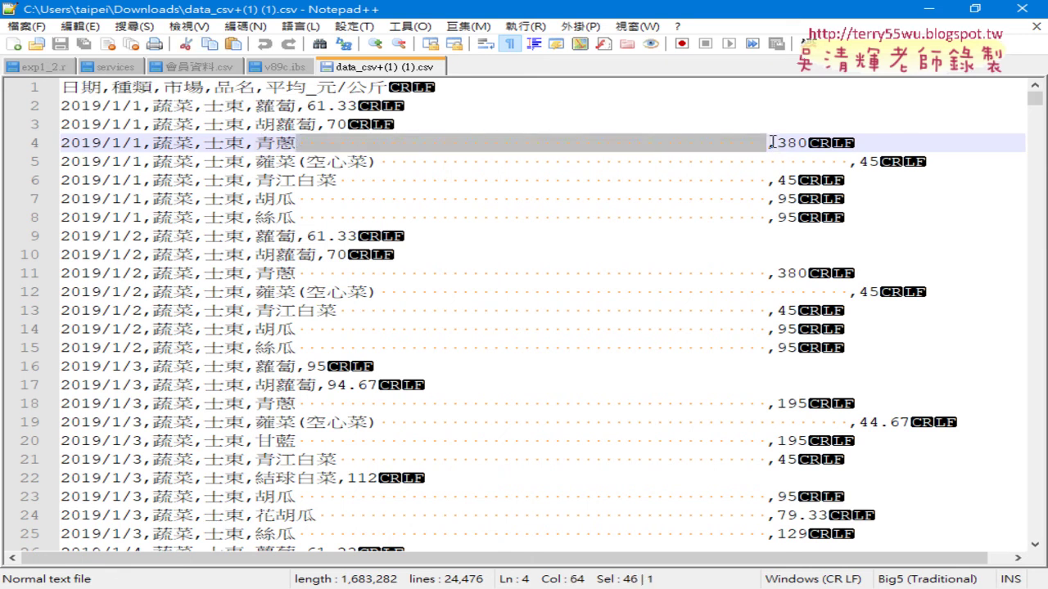
pyautogui.press('Delete')
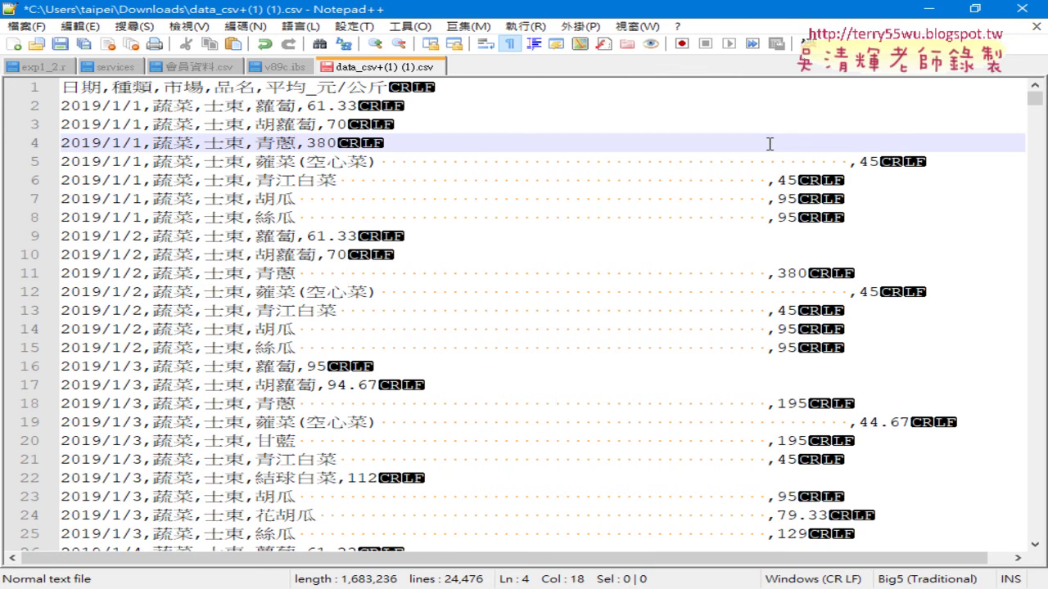
pyautogui.hotkey('ctrl', 'h')
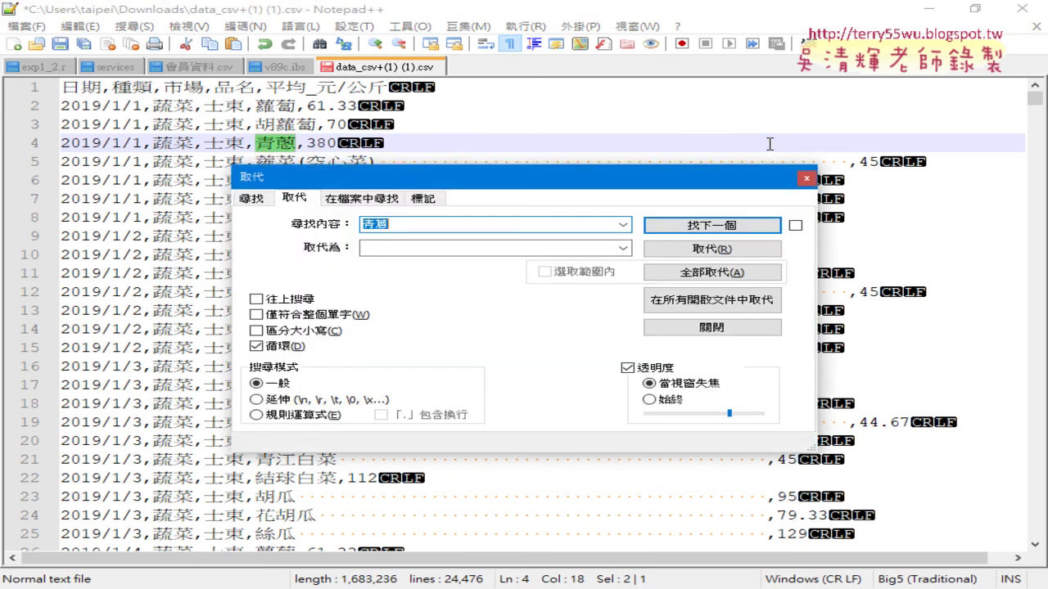
# - Replace all padding spaces with nothing across every row, then close the Replace dialog
pyautogui.press('Delete')
pyautogui.click(705, 275)
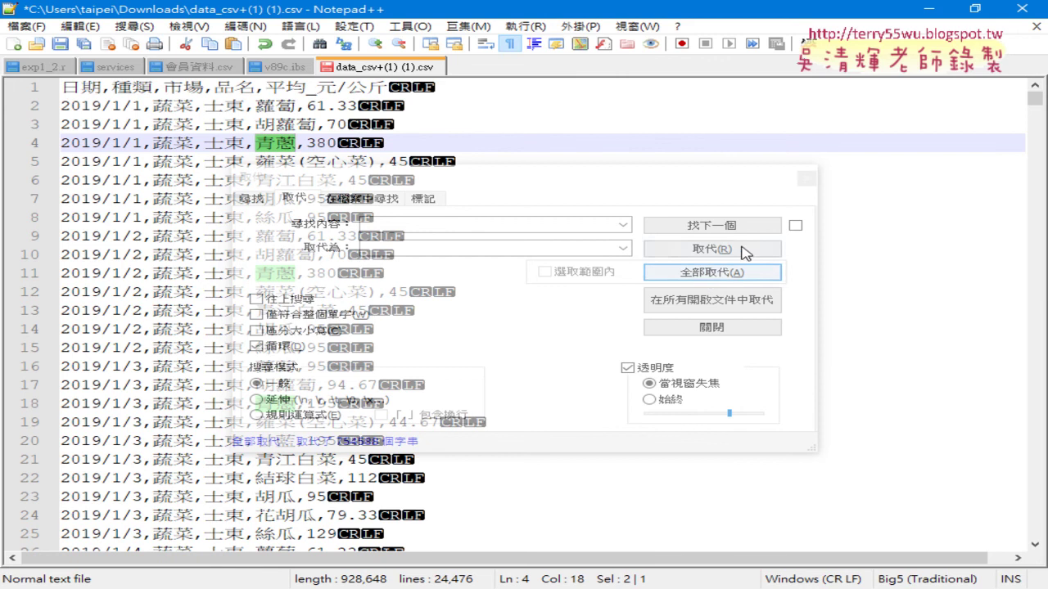
pyautogui.click(806, 178)
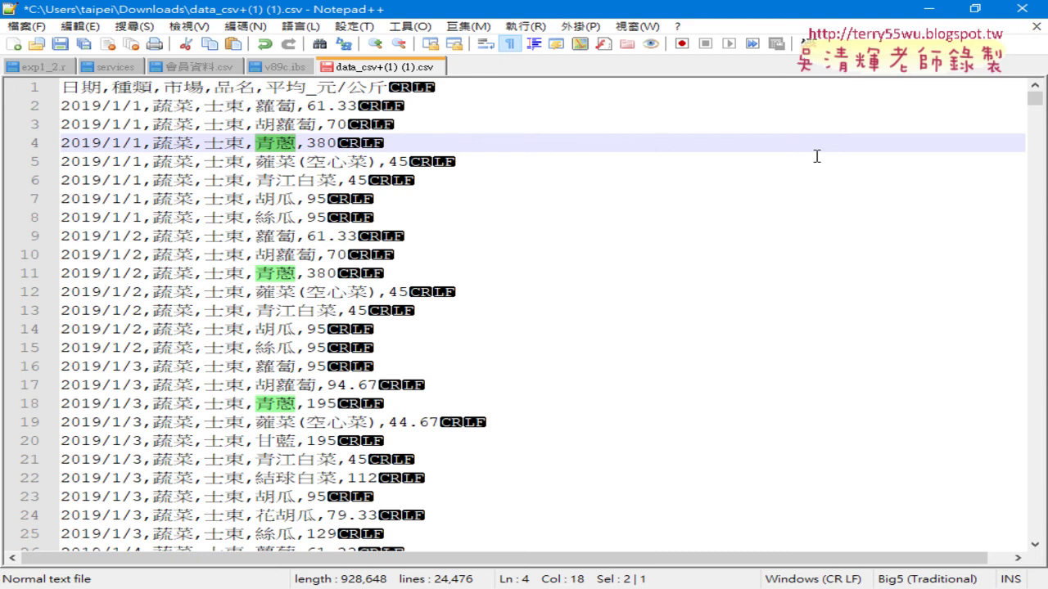
# - Return to the Eclipse script, selecting line 20's split statement and minimizing Notepad++
pyautogui.hotkey('alt', 'Tab')
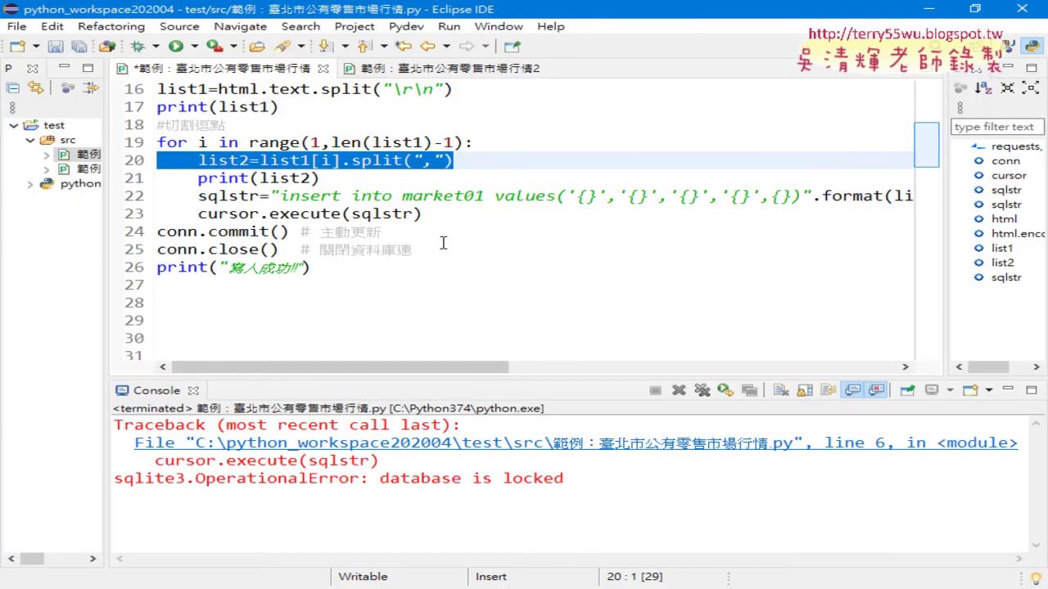
pyautogui.click(354, 161)
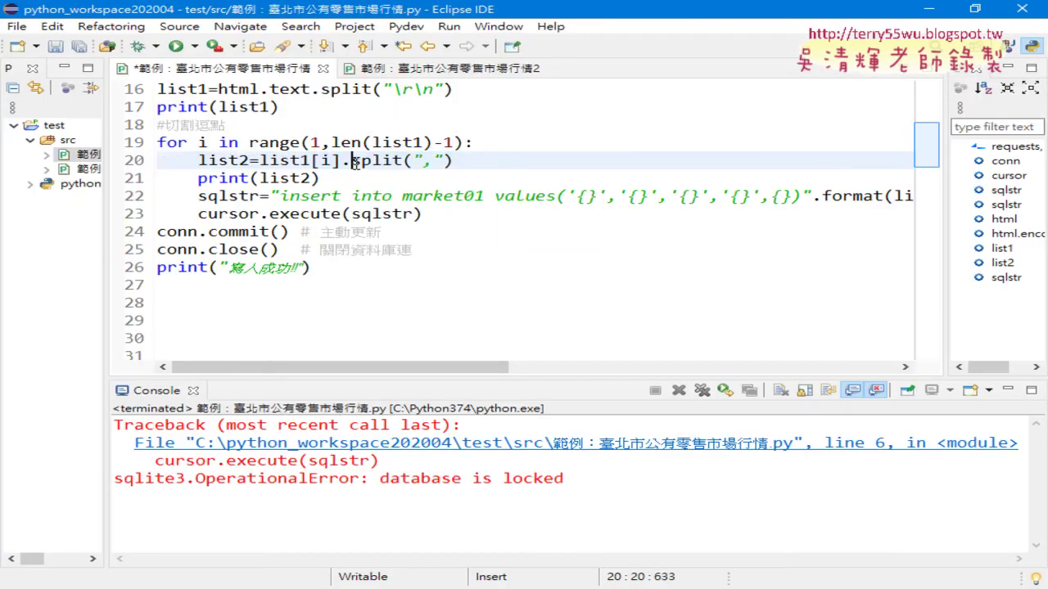
pyautogui.moveTo(453, 160); pyautogui.dragTo(199, 162)
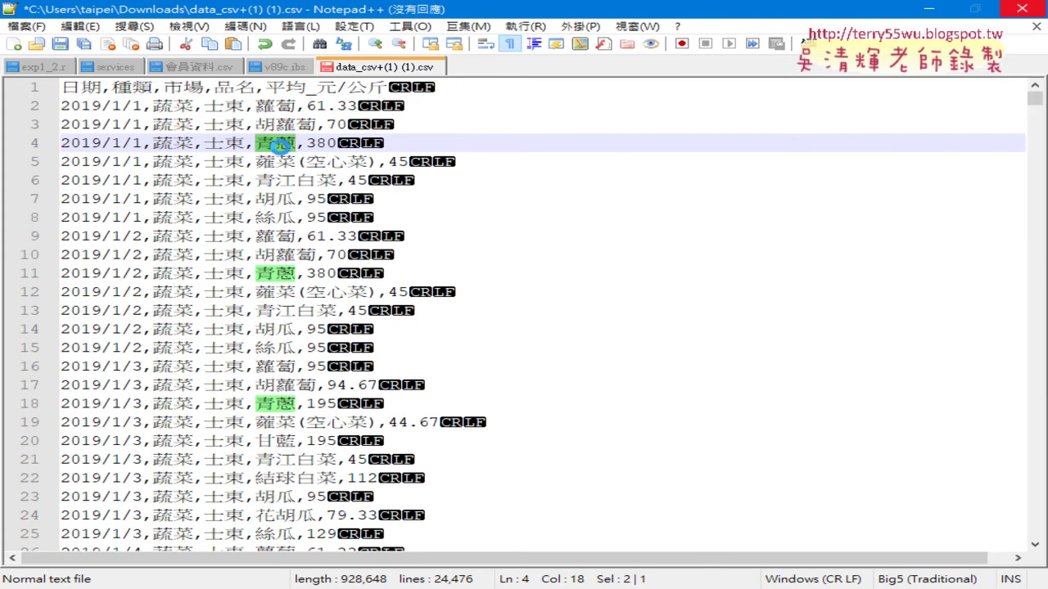
pyautogui.click(928, 8)
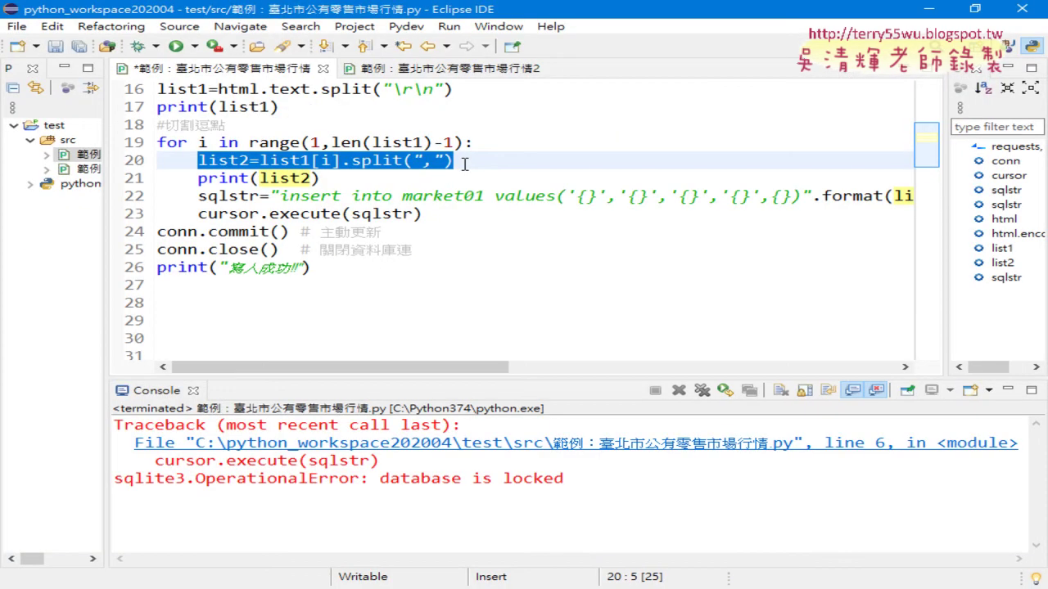
pyautogui.click(495, 161)
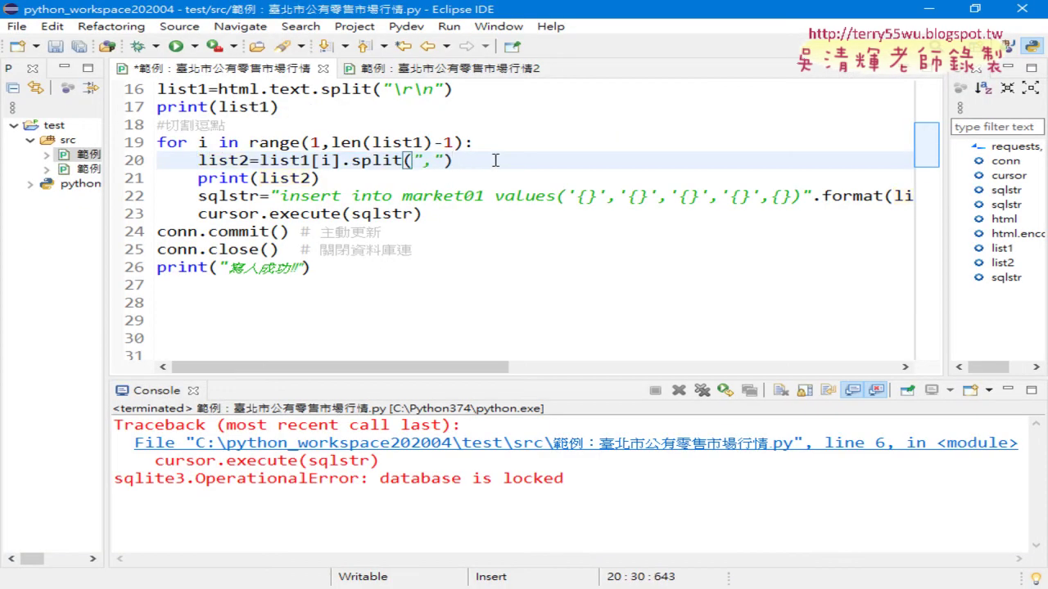
# - Add a new line 21 reading list2[3]=list2[3] below the split line
pyautogui.press('Return')
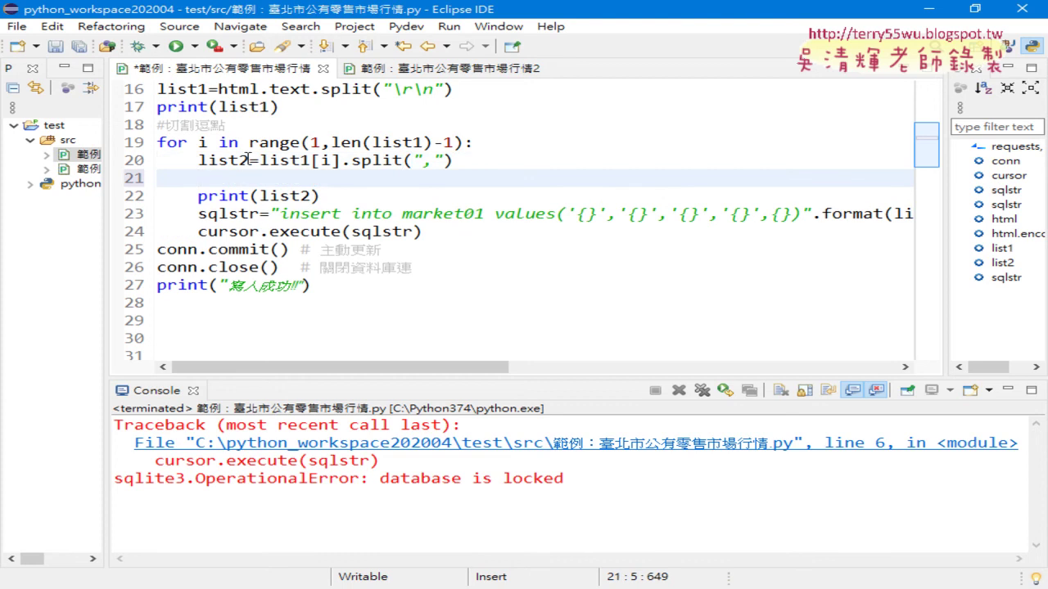
pyautogui.moveTo(248, 160); pyautogui.dragTo(199, 160)
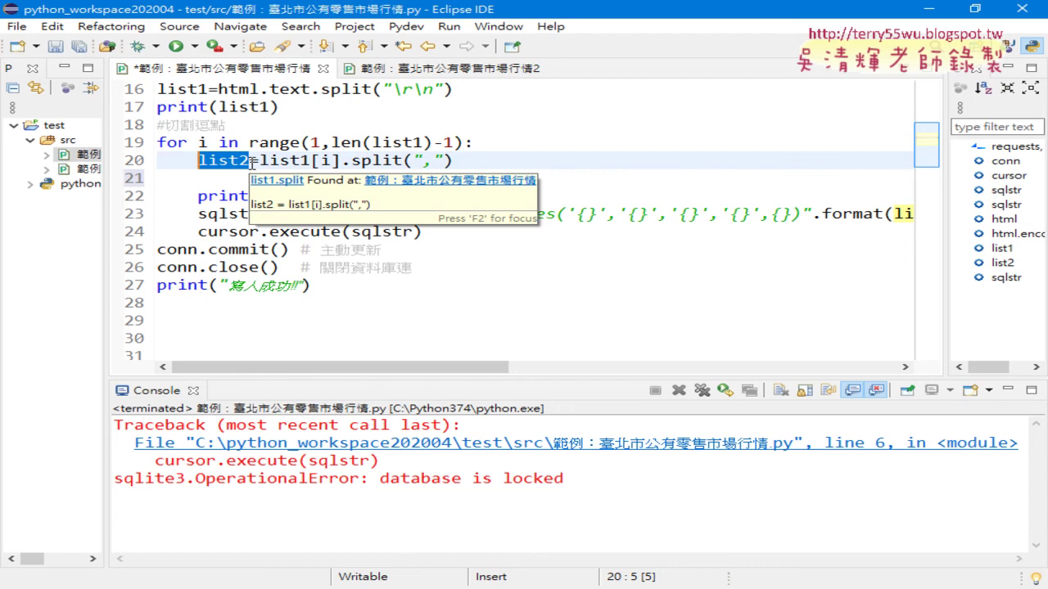
pyautogui.moveTo(236, 160); pyautogui.dragTo(244, 178)
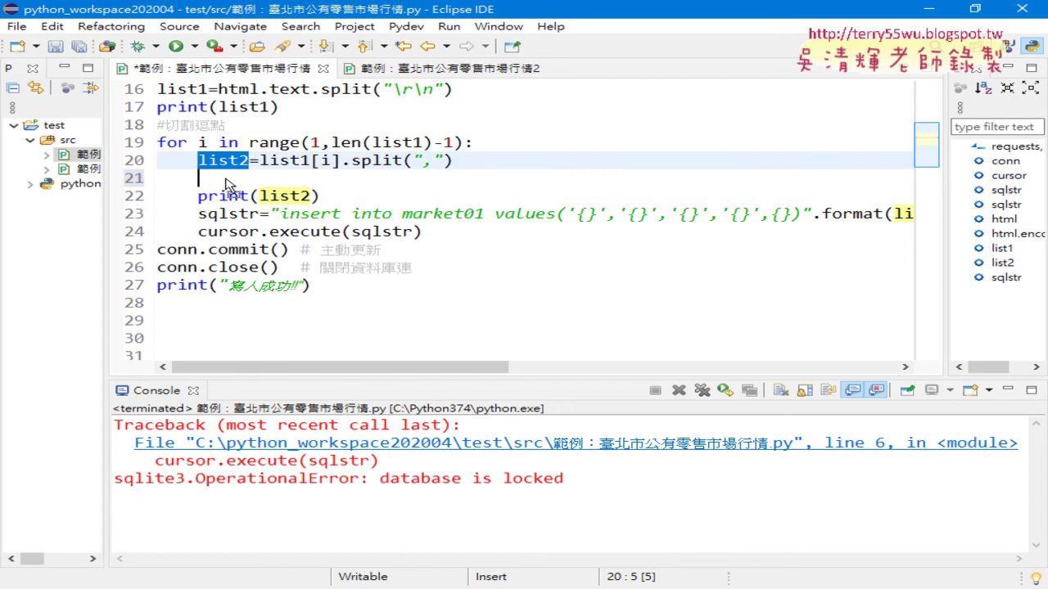
pyautogui.write('list2')
pyautogui.click(262, 178)
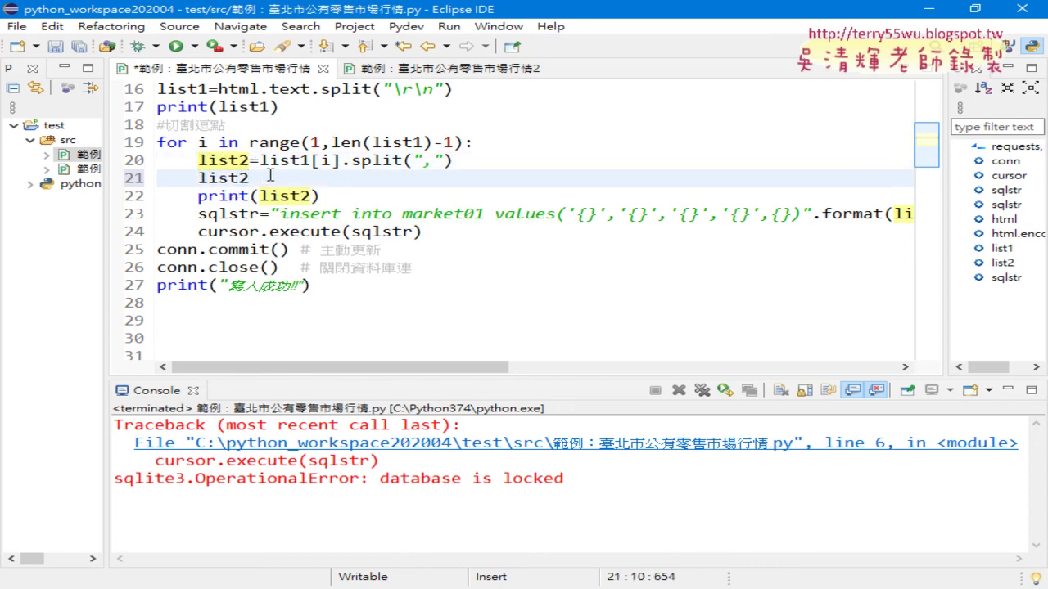
pyautogui.write('[]')
pyautogui.write('3')
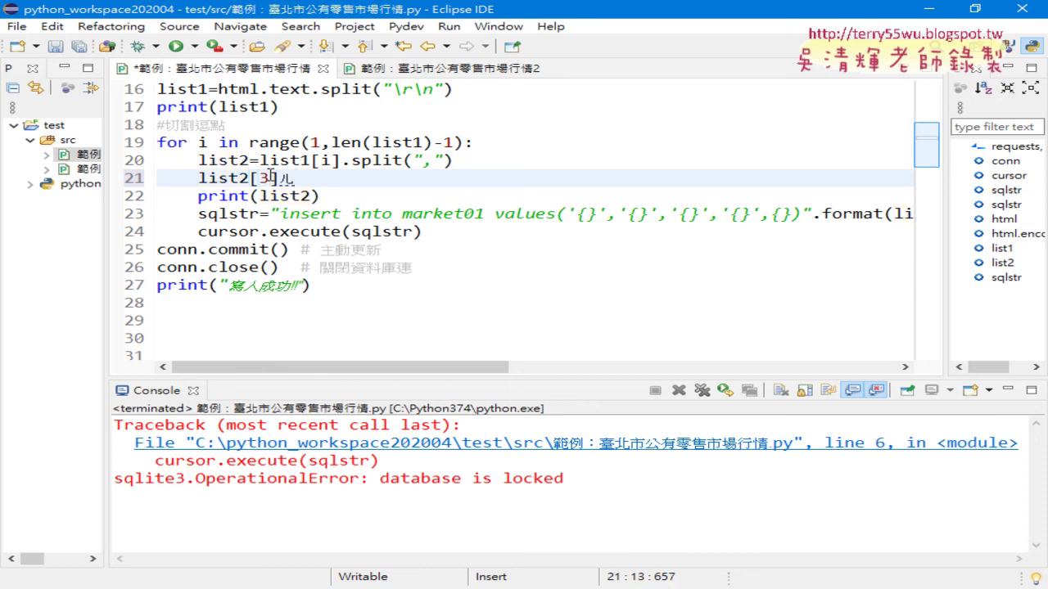
pyautogui.write('=')
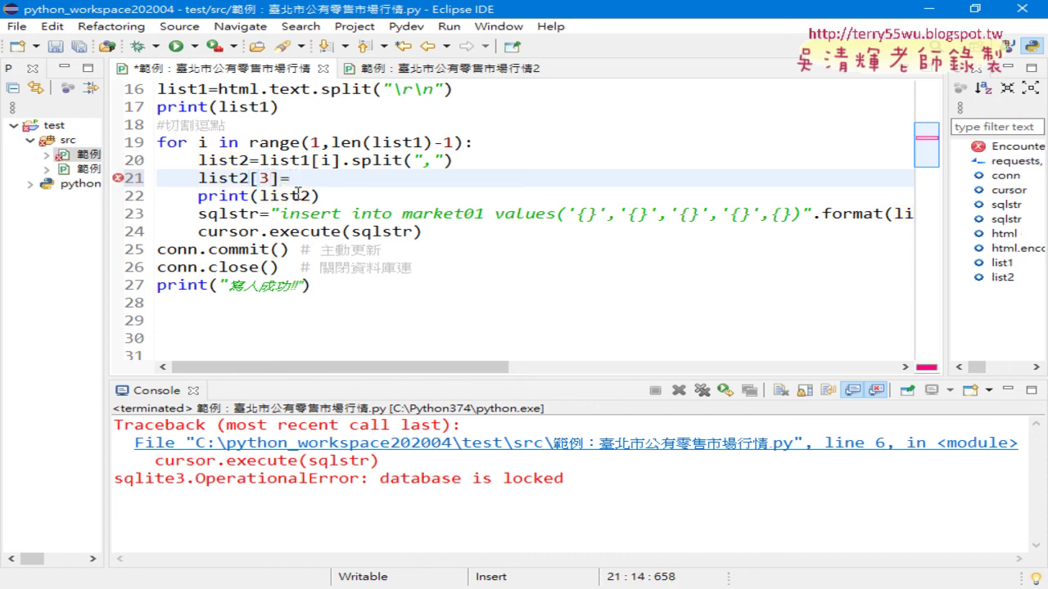
pyautogui.moveTo(280, 178); pyautogui.dragTo(198, 178)
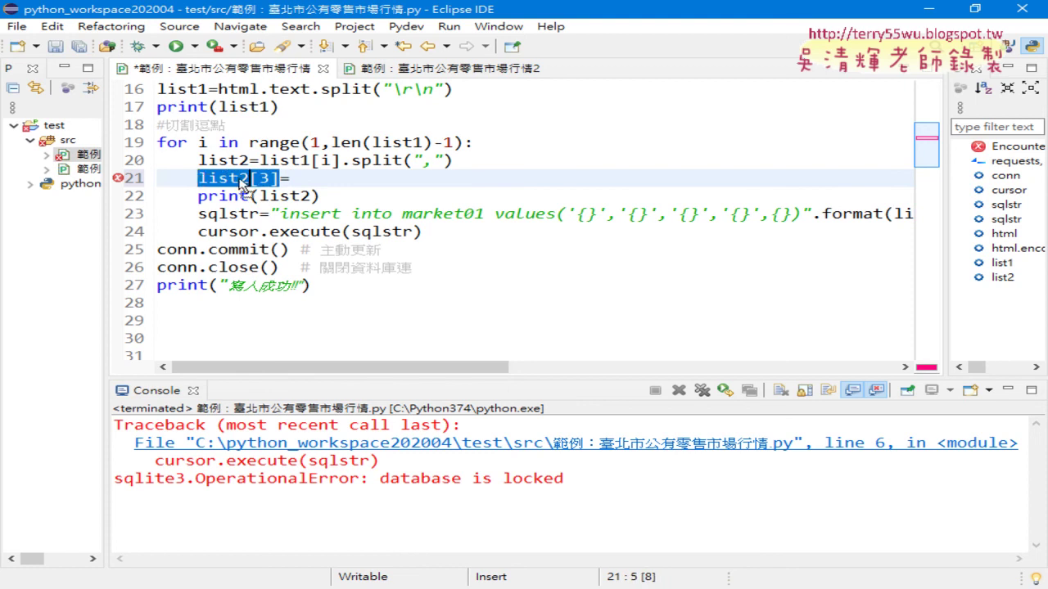
pyautogui.moveTo(270, 179); pyautogui.dragTo(291, 178)
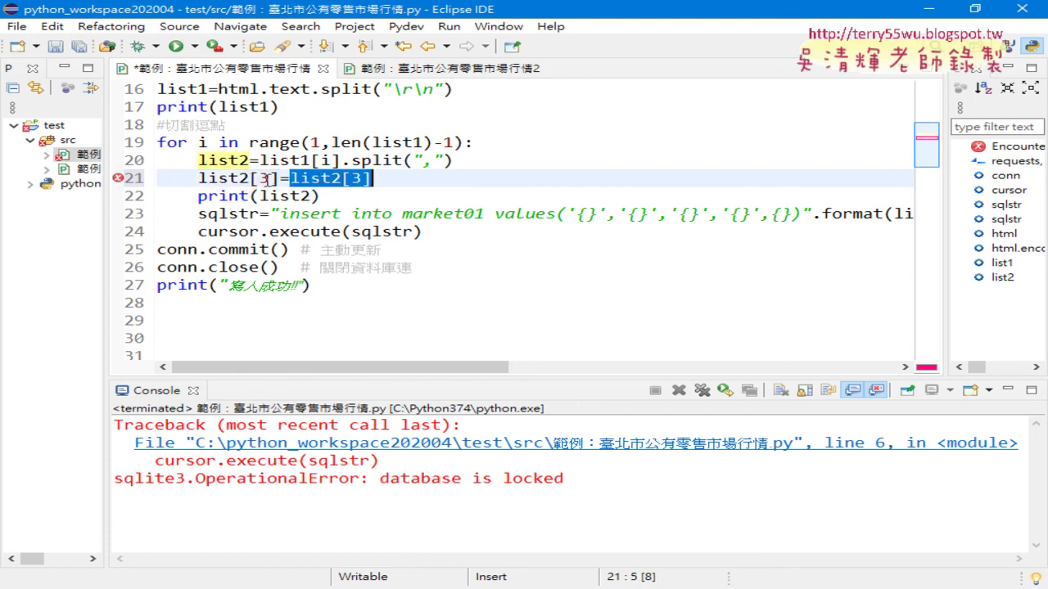
# - Append .strip(" ") so line 21 trims spaces from each row's fourth field
pyautogui.click(381, 177)
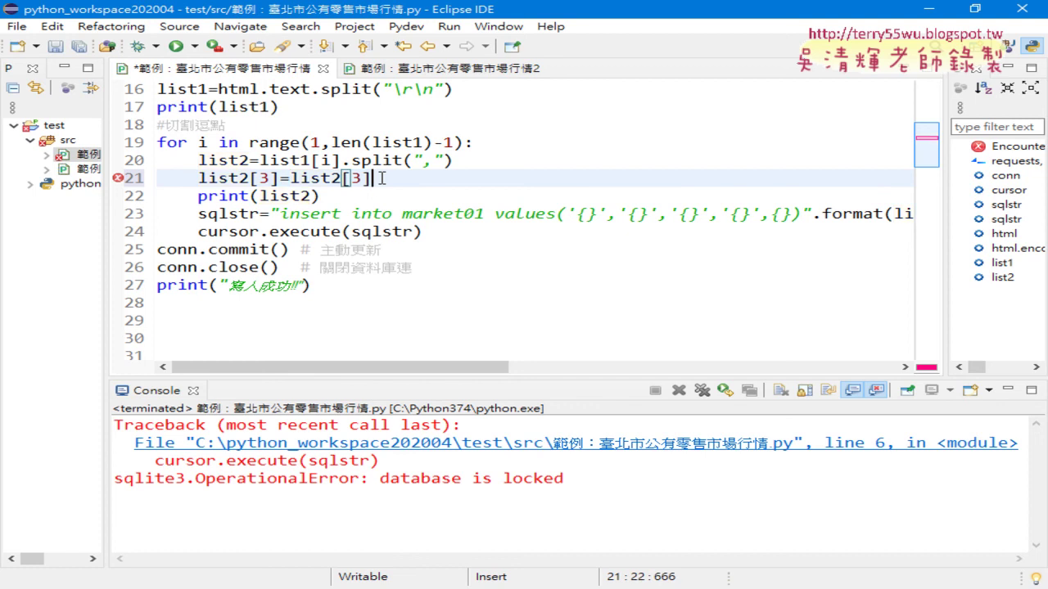
pyautogui.write('.')
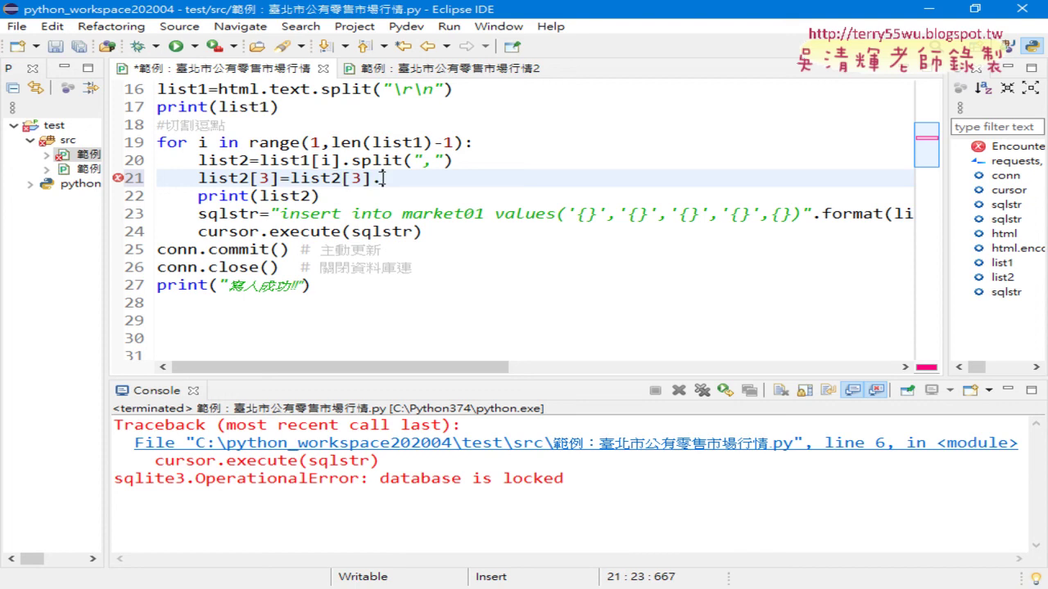
pyautogui.write('stri')
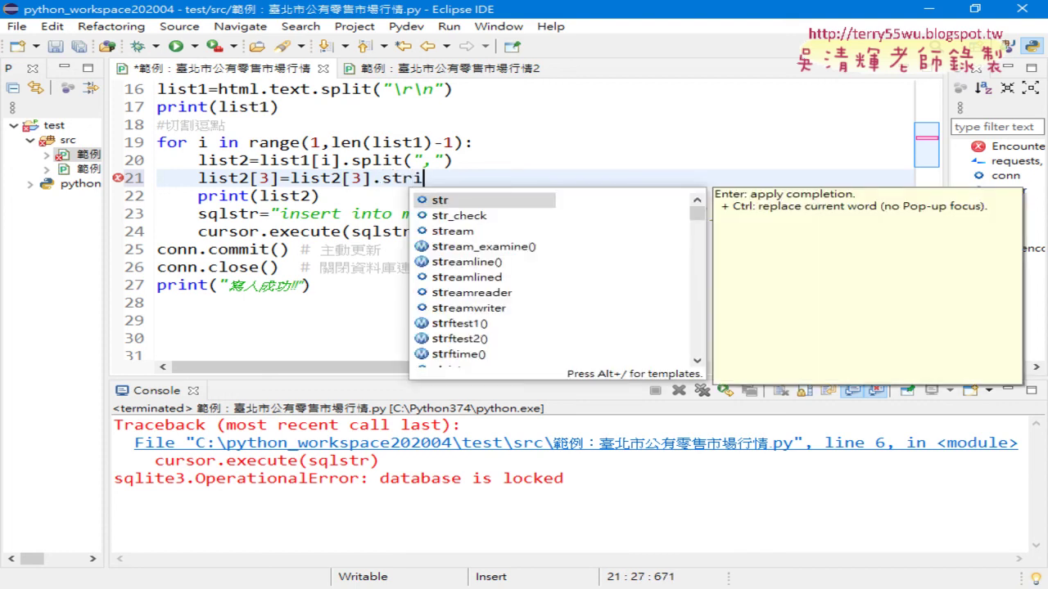
pyautogui.write('p(')
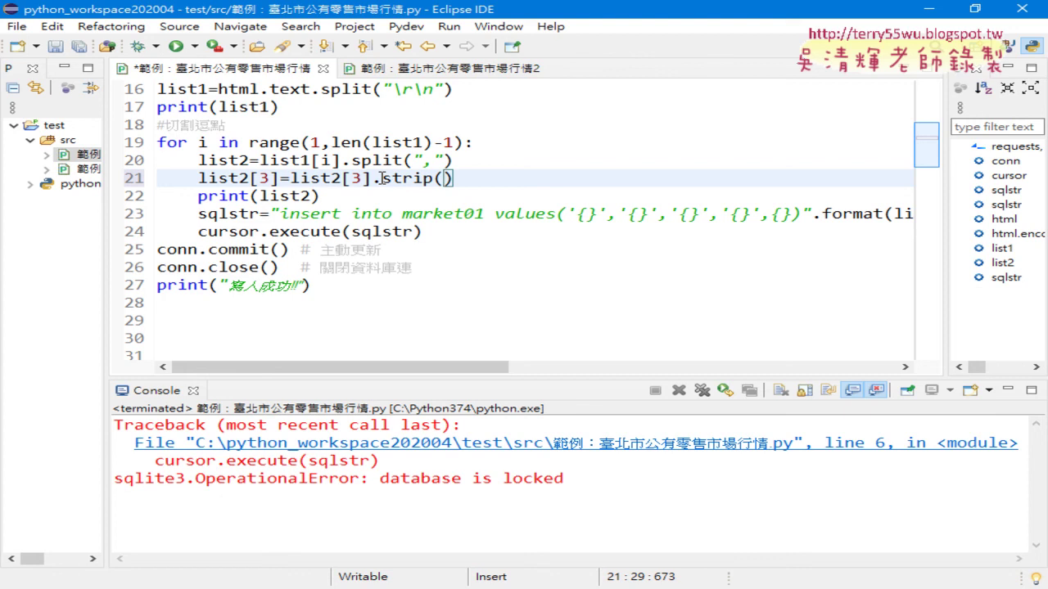
pyautogui.write('"')
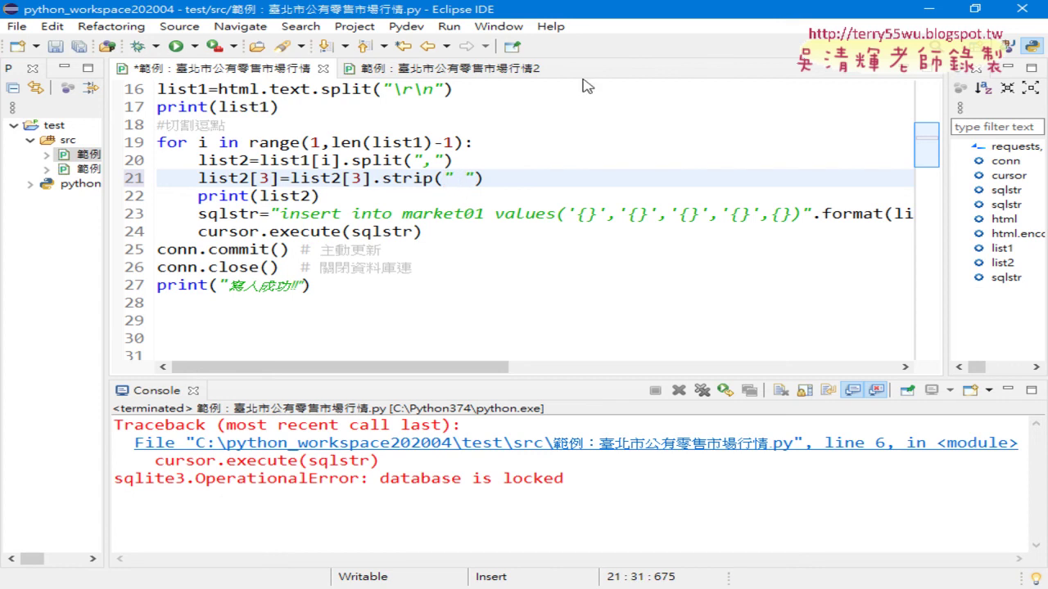
pyautogui.moveTo(485, 178); pyautogui.dragTo(291, 177)
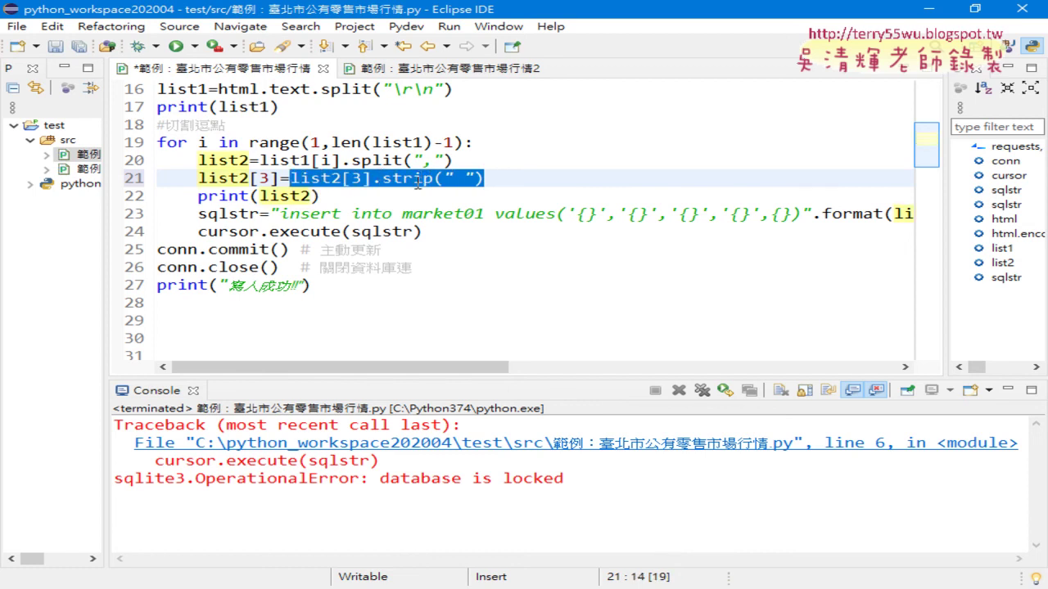
pyautogui.moveTo(278, 178); pyautogui.dragTo(201, 178)
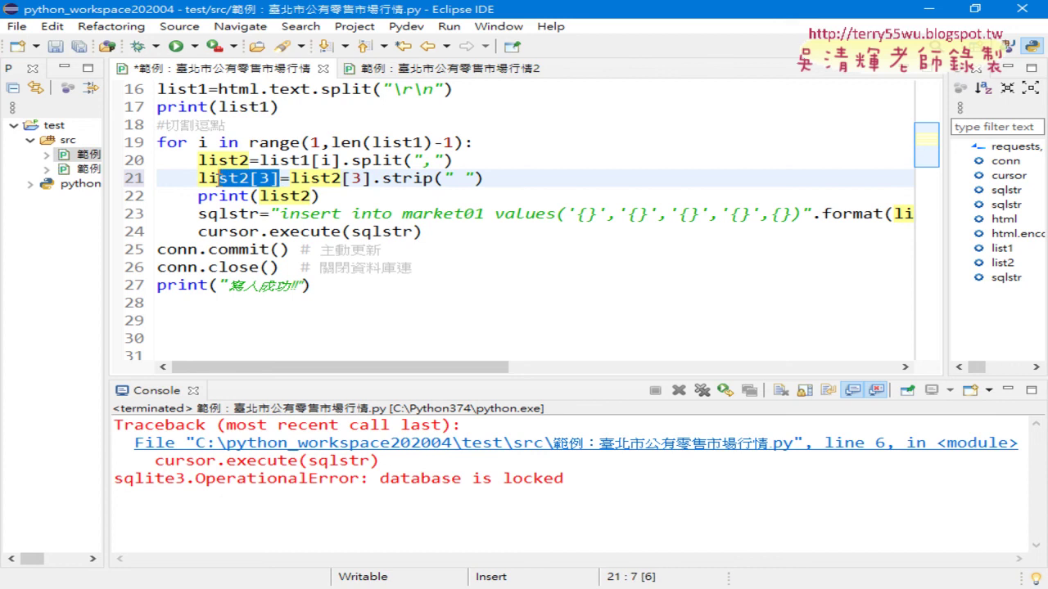
pyautogui.moveTo(217, 179)
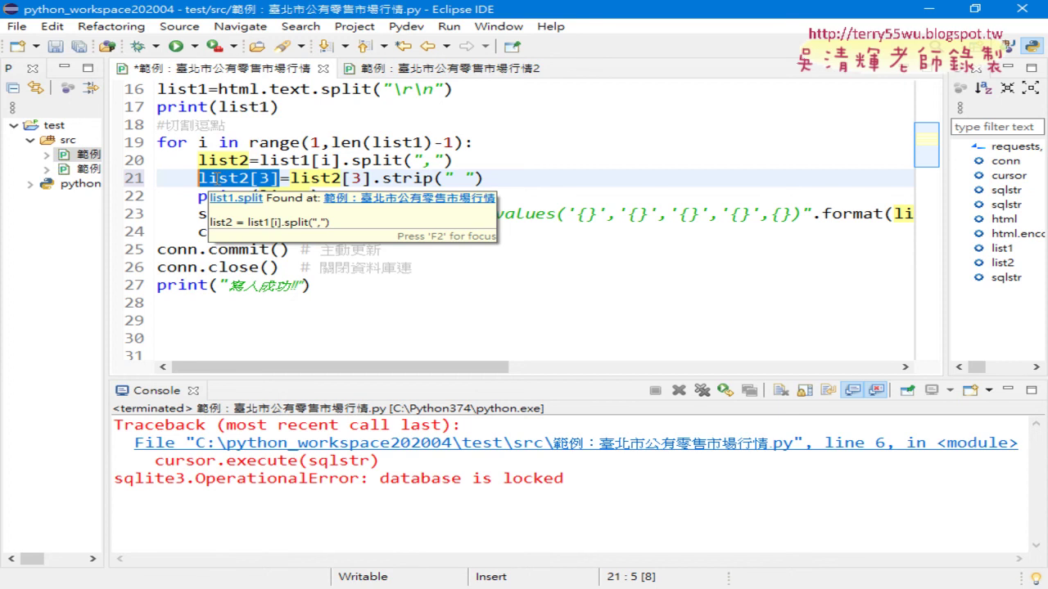
# - Save and run the script, checking the console for the 寫入成功!! message
pyautogui.click(177, 47)
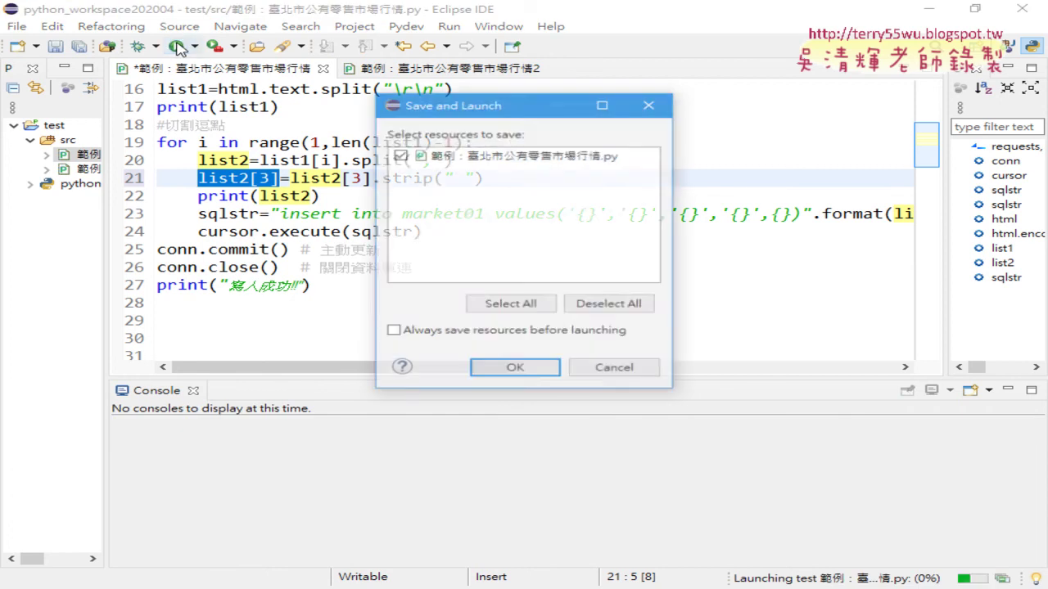
pyautogui.click(540, 370)
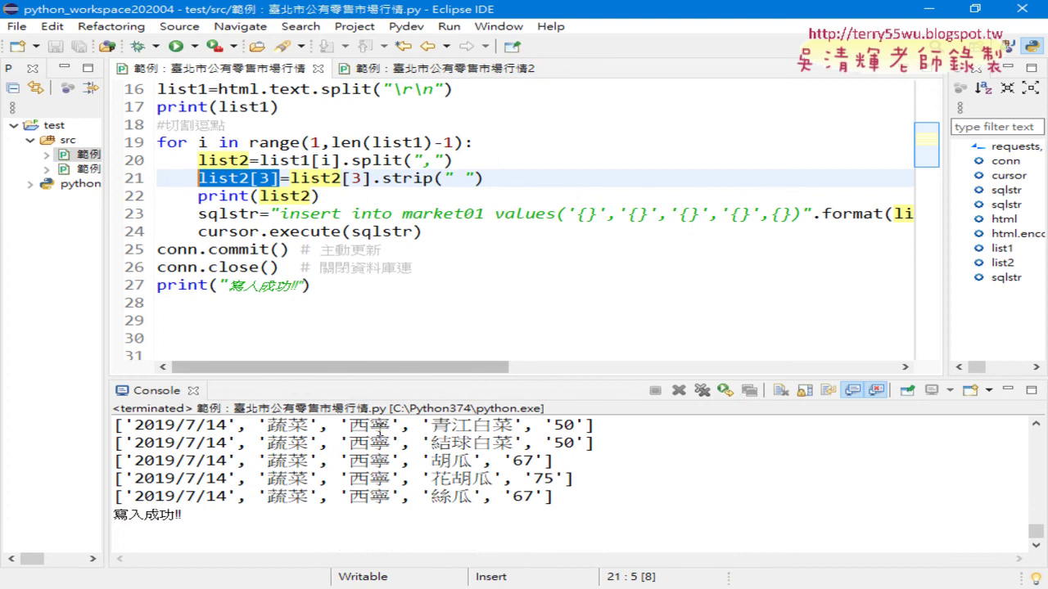
pyautogui.moveTo(202, 514); pyautogui.dragTo(90, 515)
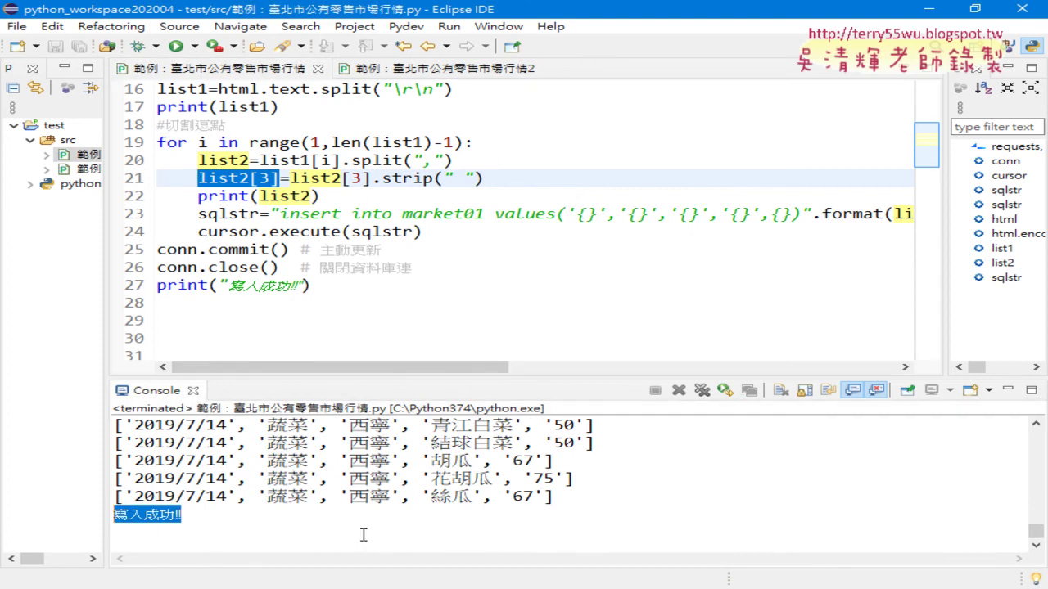
pyautogui.click(369, 588)
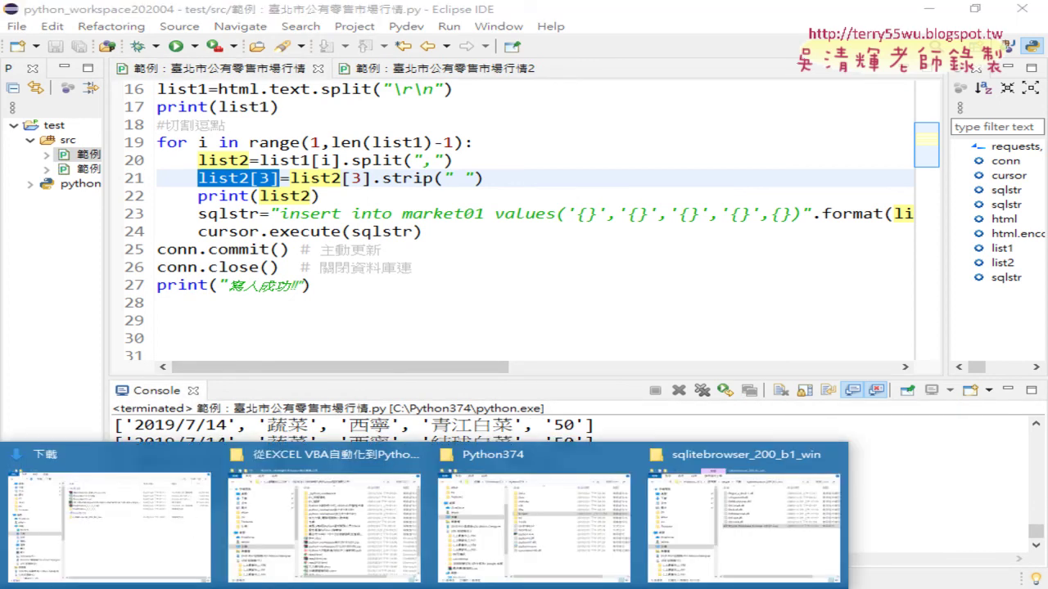
# - Launch SQLite Database Browser and open the market.db database file
pyautogui.click(744, 524)
pyautogui.doubleClick(504, 265)
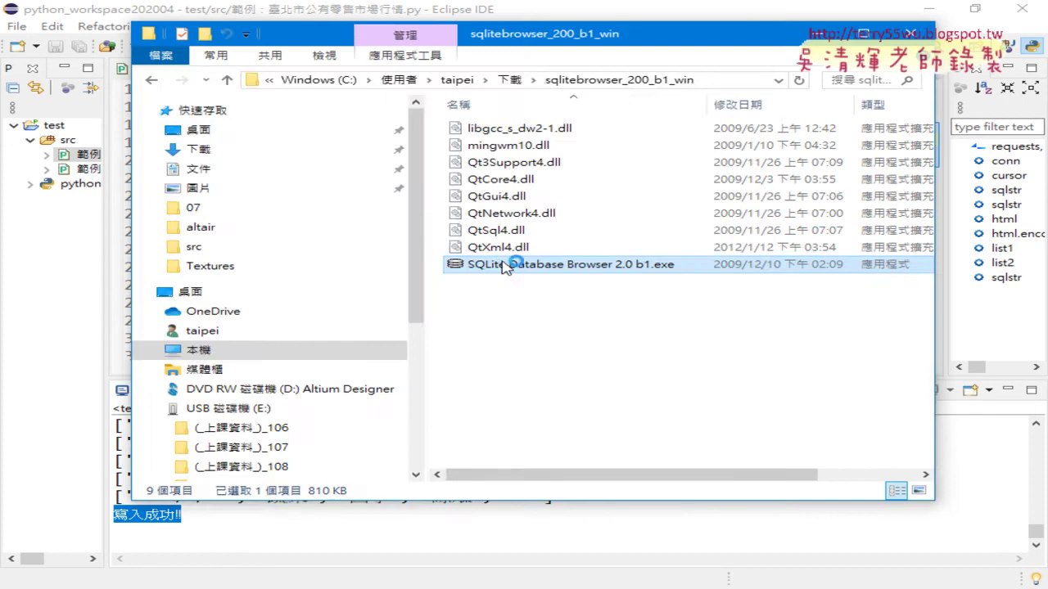
pyautogui.click(89, 75)
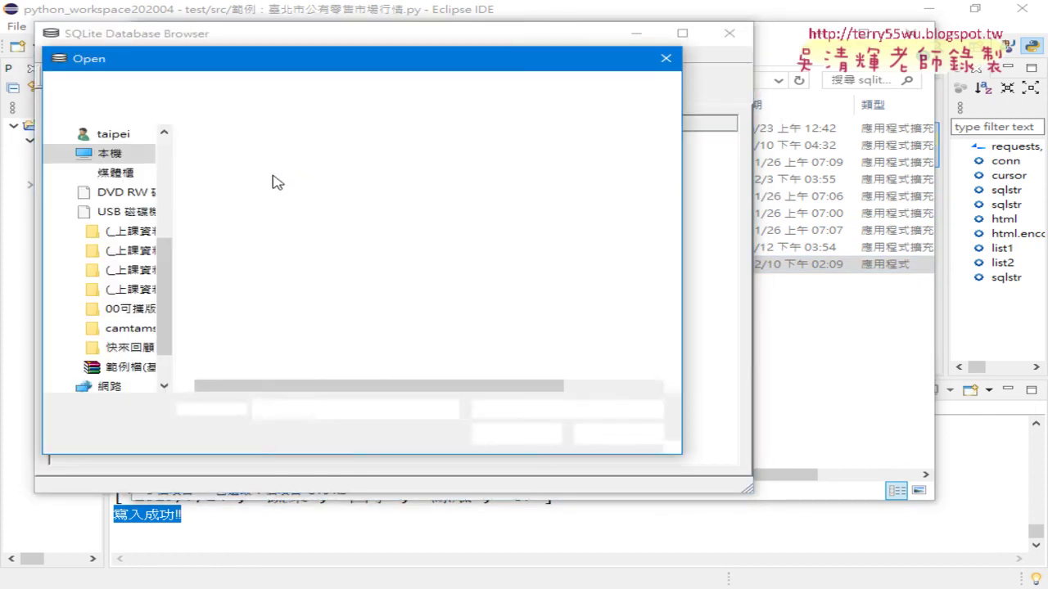
pyautogui.click(244, 160)
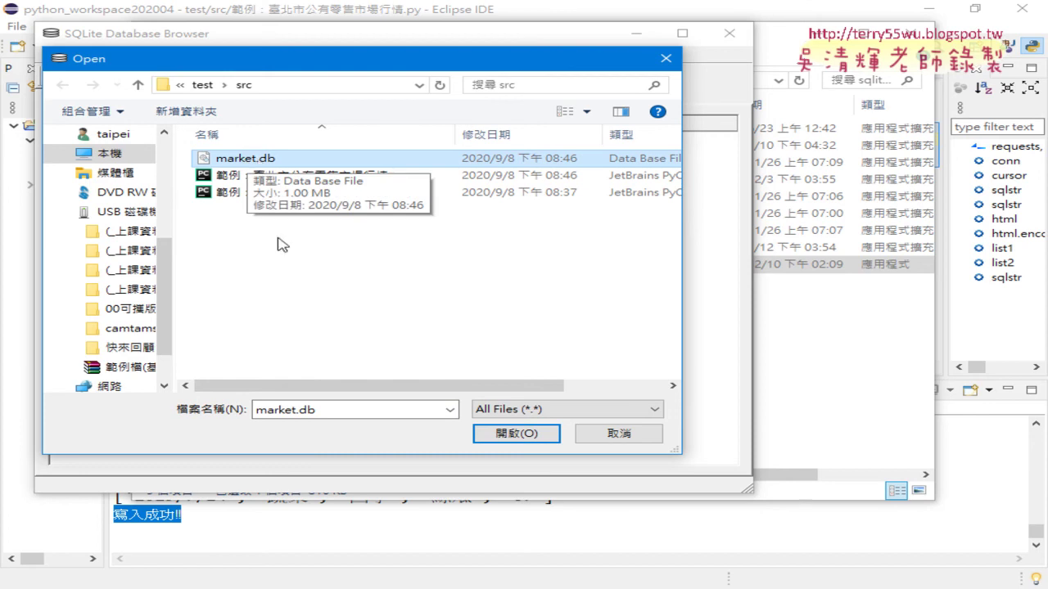
pyautogui.click(516, 433)
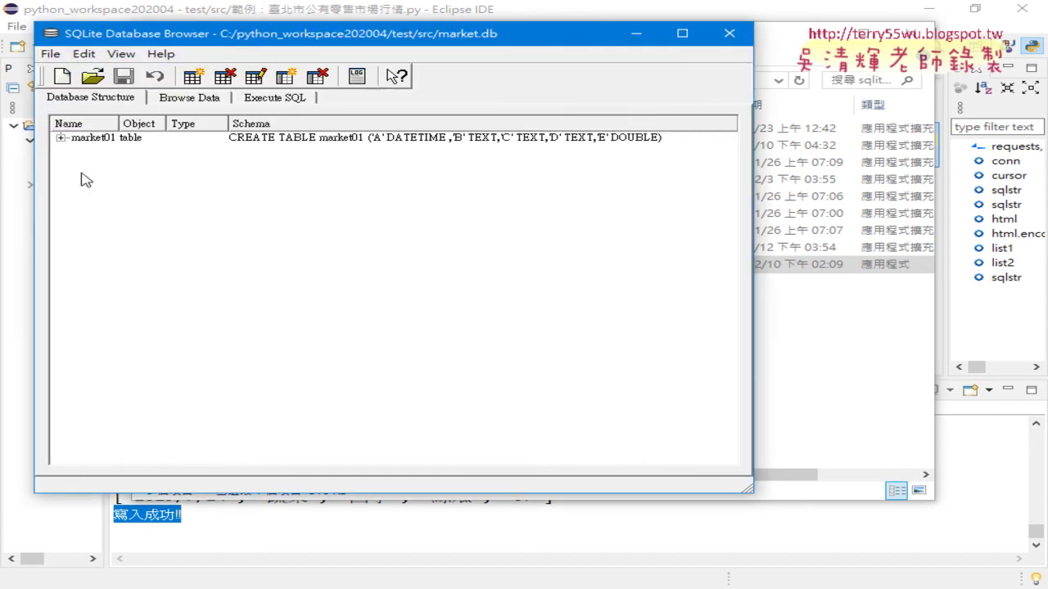
# - Browse the market01 table's 24474 records, starting with the 2019/1/1 rows
pyautogui.click(60, 138)
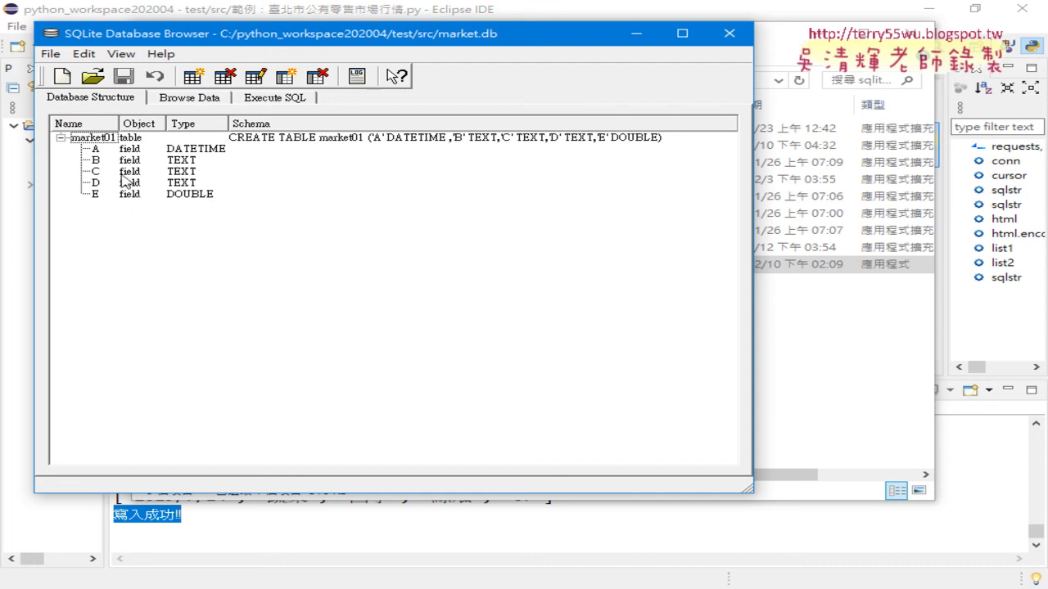
pyautogui.click(195, 150)
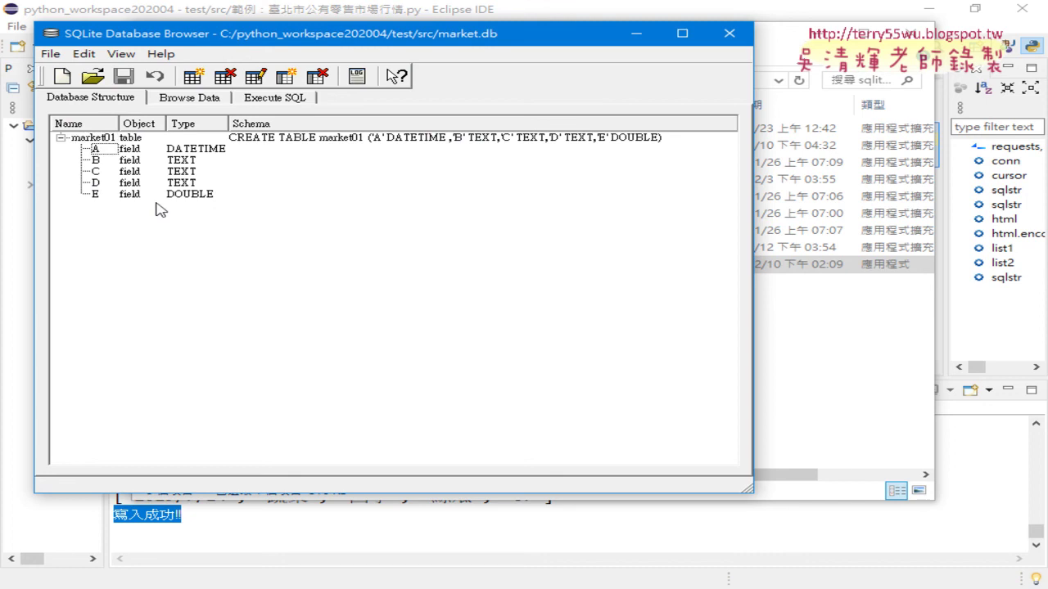
pyautogui.click(176, 102)
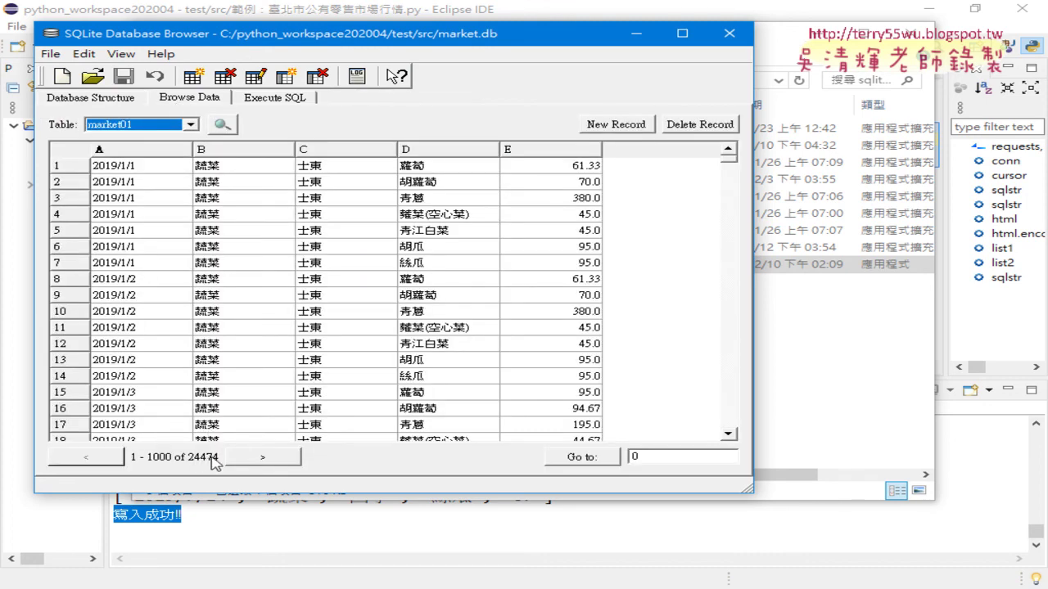
pyautogui.click(563, 168)
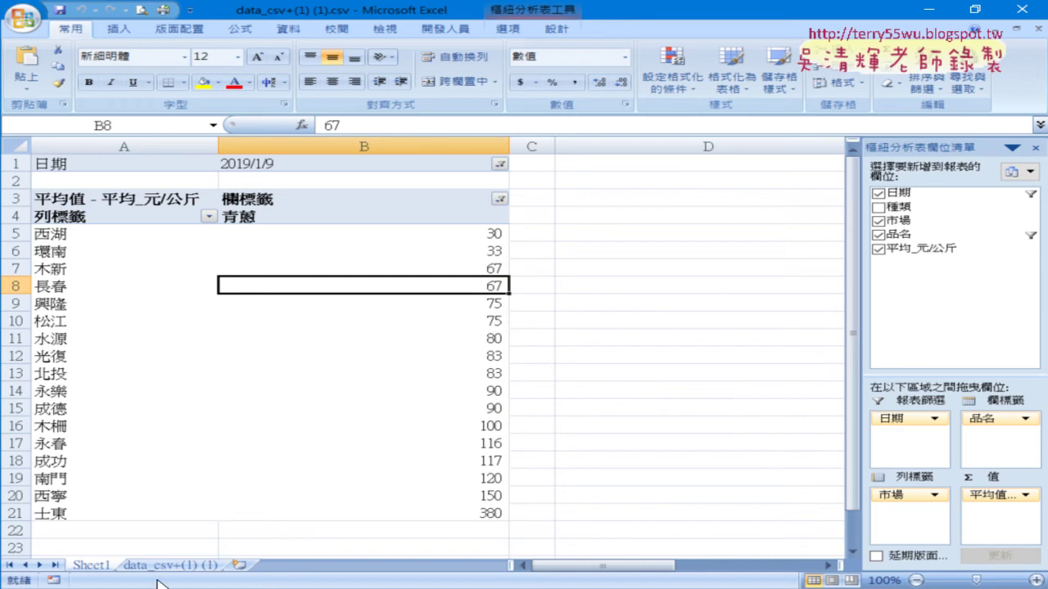
# - Switch to the data_csv+(1) (1) worksheet holding the raw date, market, item and price rows
pyautogui.click(169, 564)
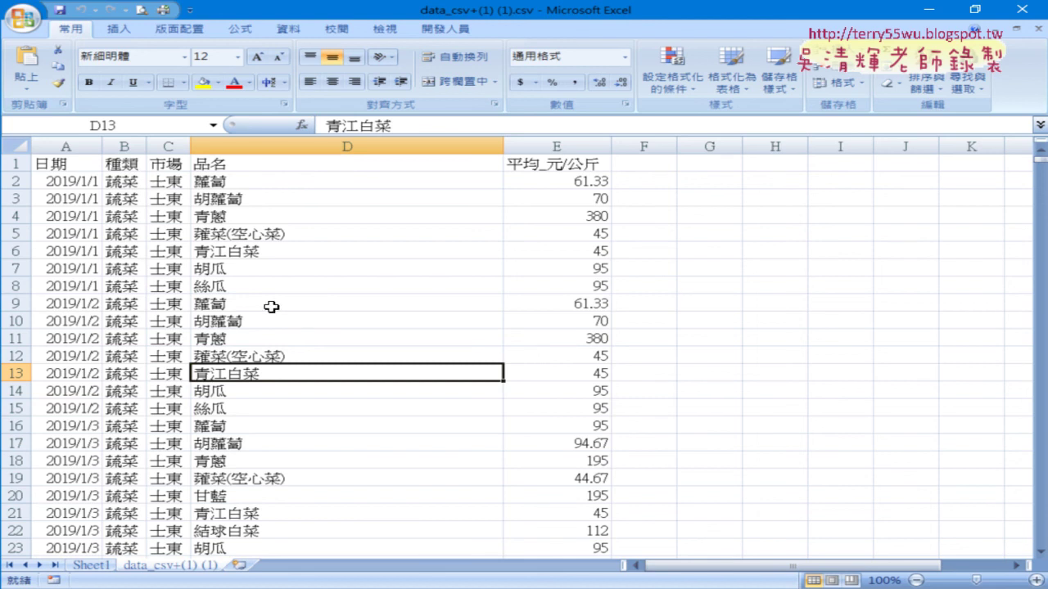
# - Create a pivot table from the raw data range on a new sheet
pyautogui.click(308, 268)
pyautogui.click(118, 29)
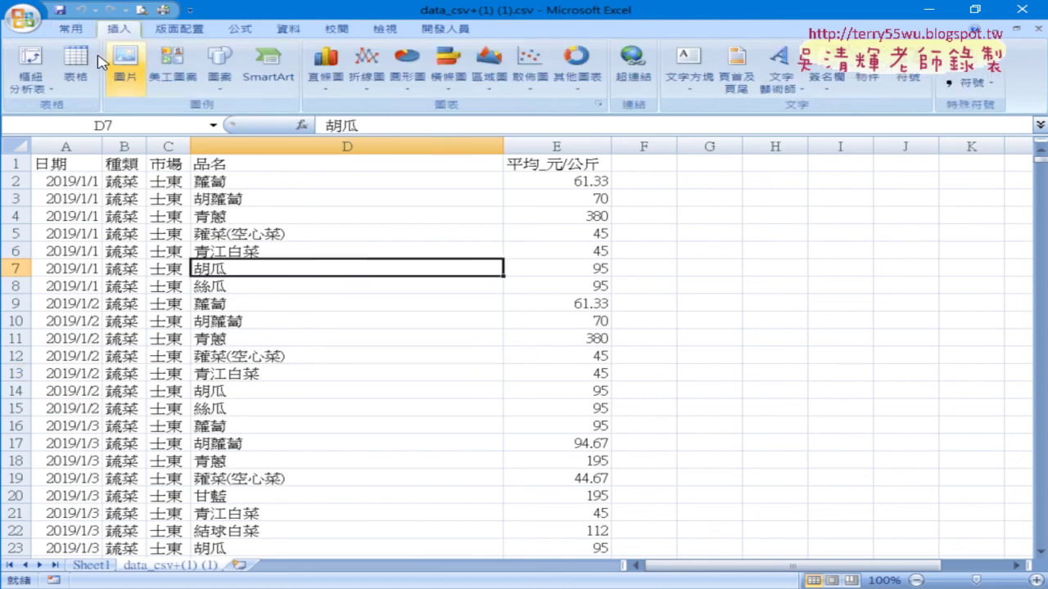
pyautogui.click(31, 62)
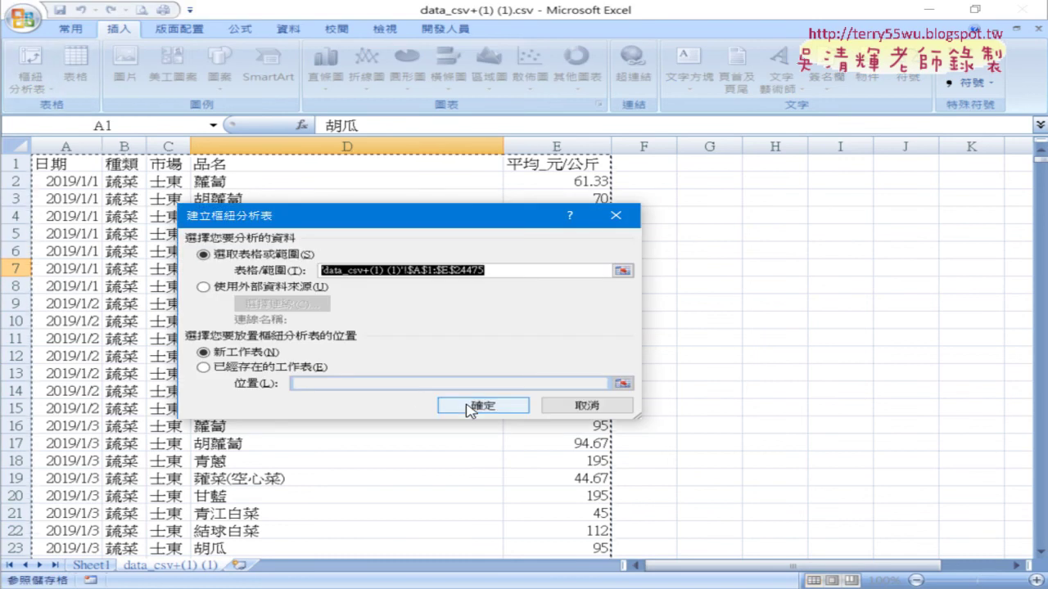
pyautogui.click(482, 405)
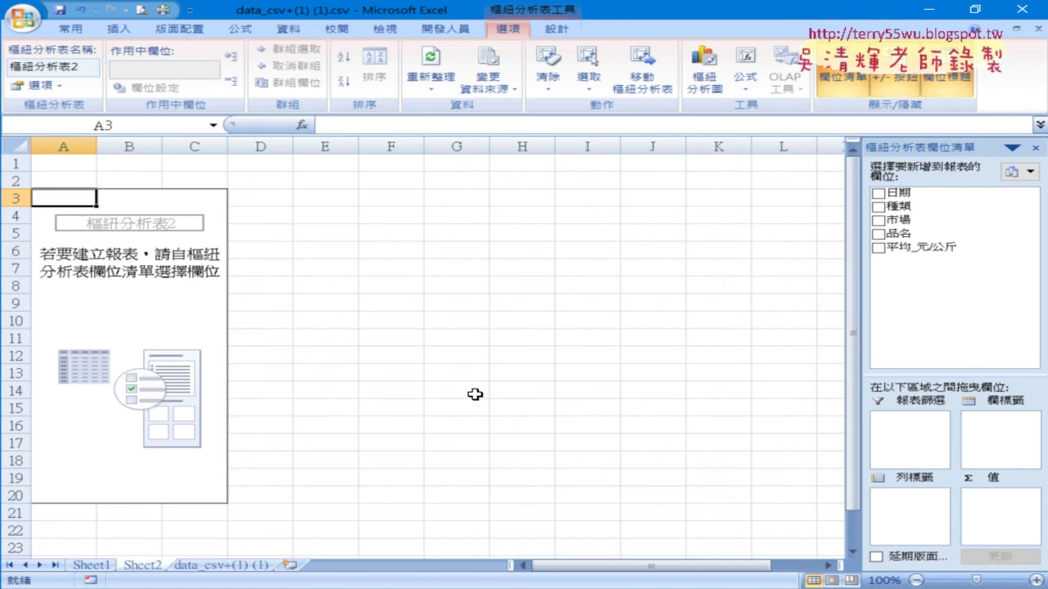
# - Lay out the pivot with 市場 as rows, summed 平均_元/公斤 as values and 品名 as columns
pyautogui.moveTo(897, 219); pyautogui.dragTo(895, 502)
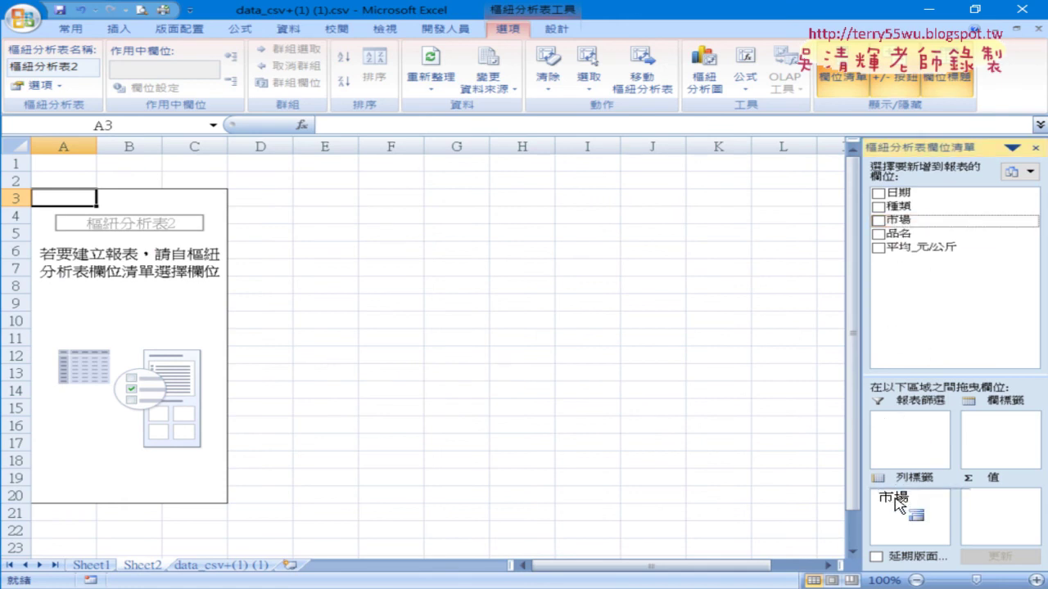
pyautogui.moveTo(895, 502); pyautogui.dragTo(897, 502)
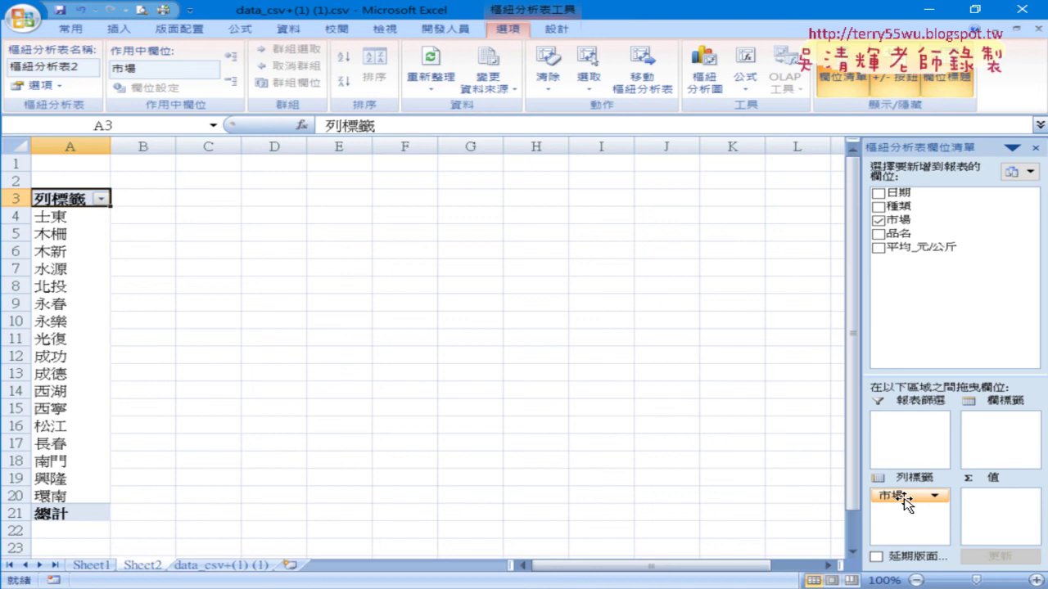
pyautogui.moveTo(937, 247); pyautogui.dragTo(987, 502)
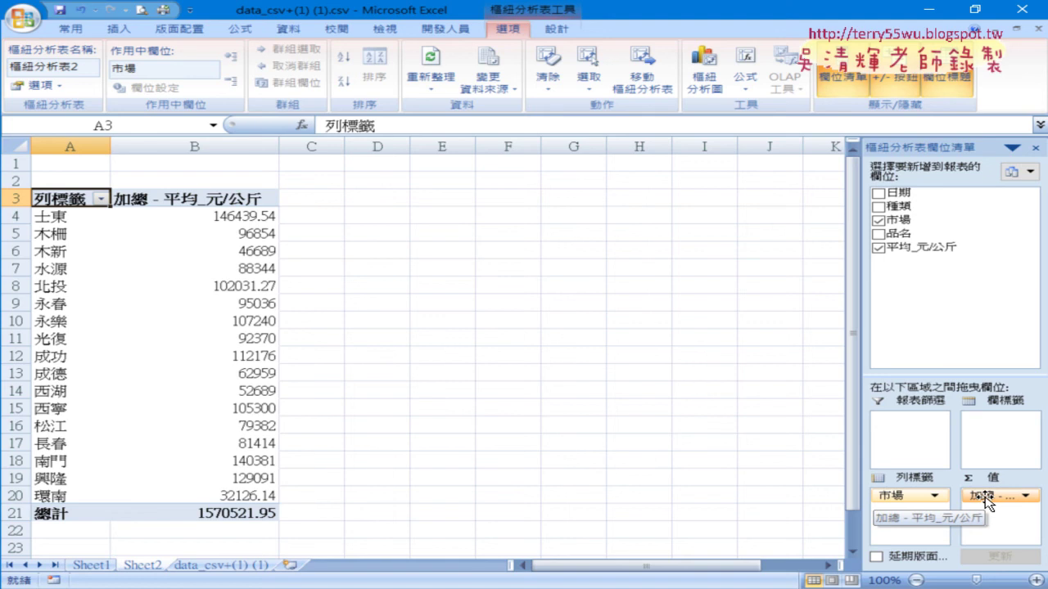
pyautogui.moveTo(898, 234); pyautogui.dragTo(983, 435)
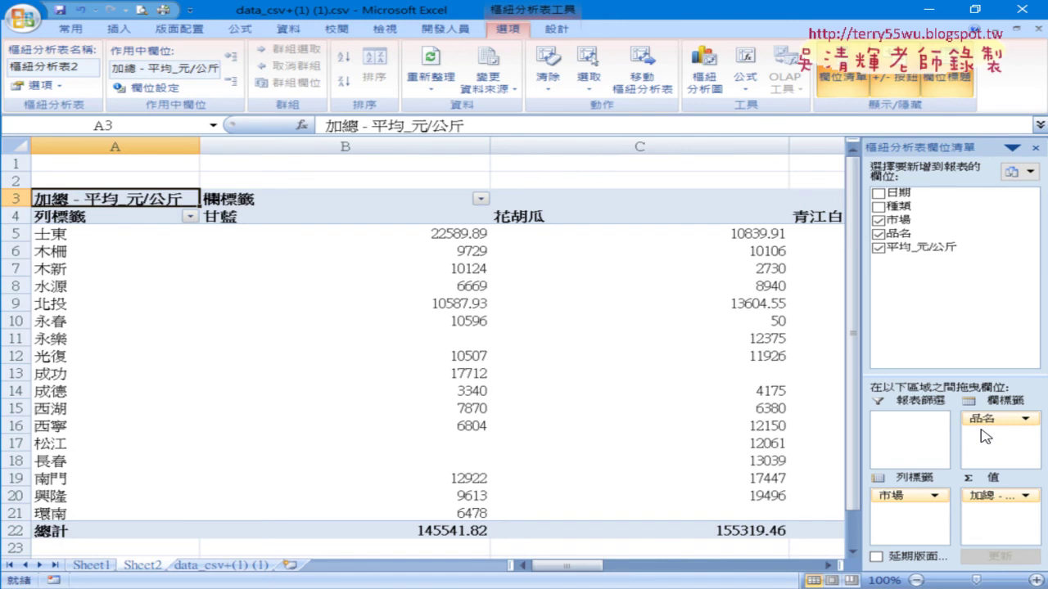
# - Filter the pivot's product columns to show only 青蔥
pyautogui.click(480, 198)
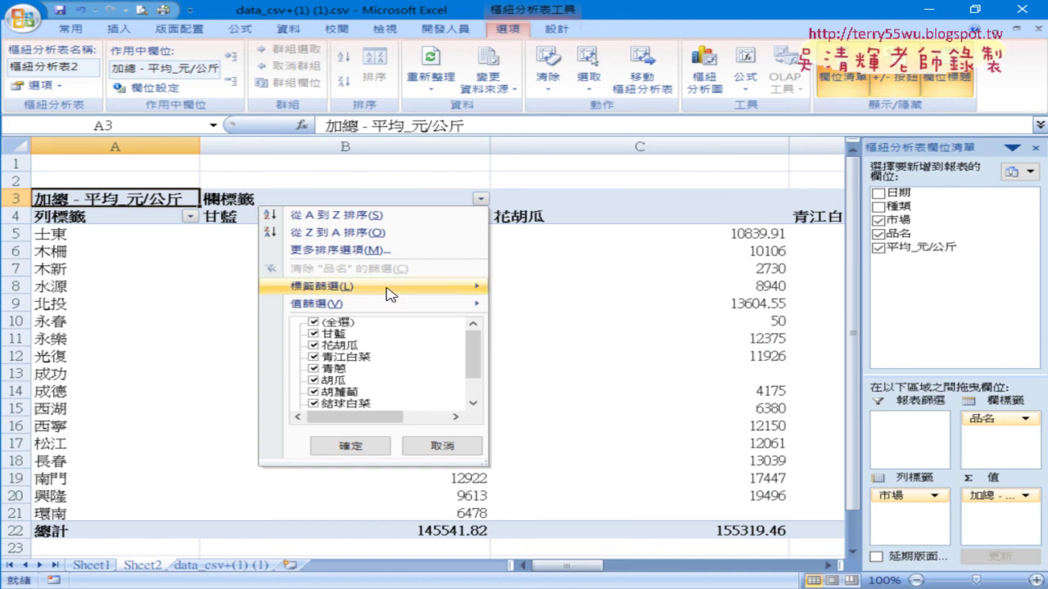
pyautogui.click(314, 324)
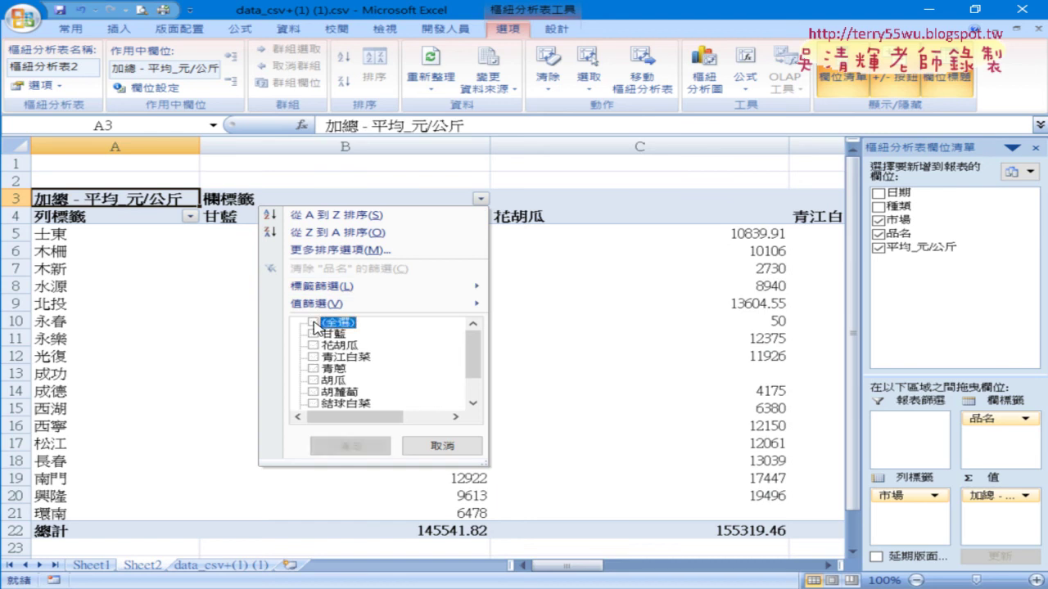
pyautogui.click(315, 369)
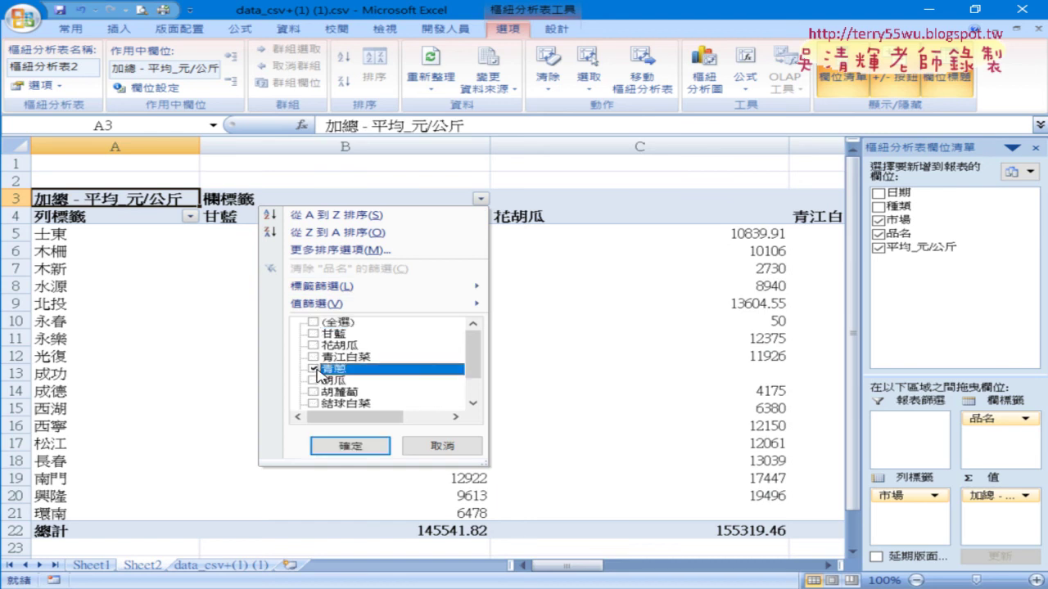
pyautogui.click(350, 446)
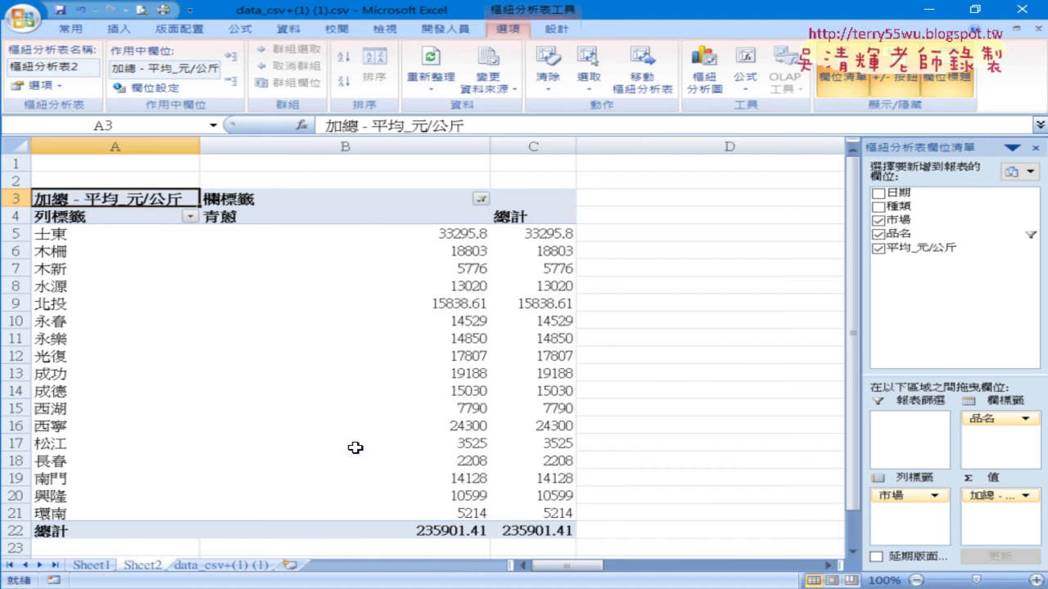
pyautogui.moveTo(460, 235)
# - Change the 平均_元/公斤 value field summary from sum to average (平均值)
pyautogui.click(1009, 496)
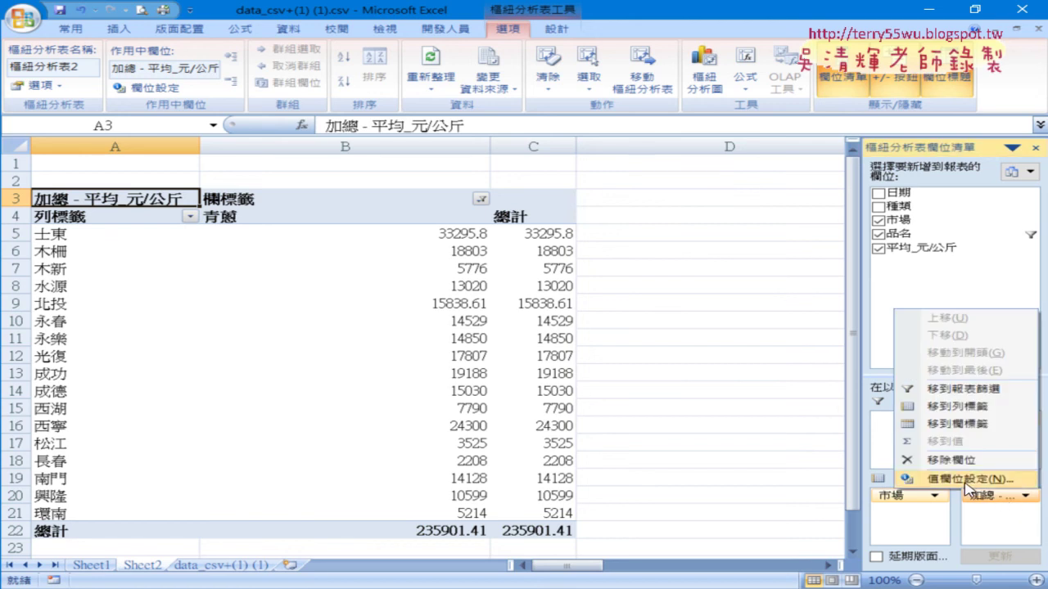
pyautogui.click(968, 480)
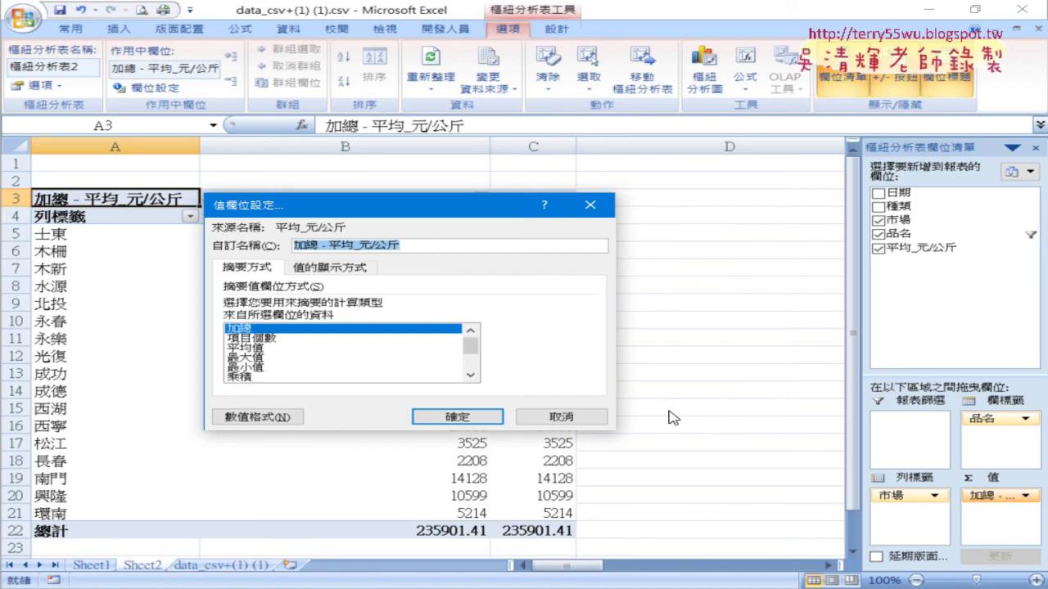
pyautogui.click(257, 350)
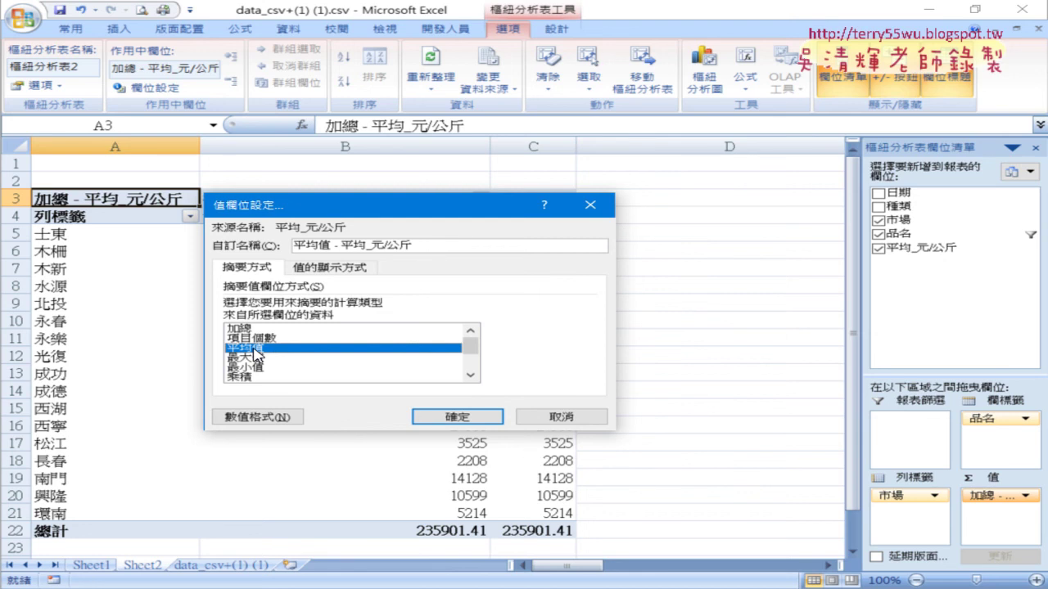
pyautogui.click(462, 415)
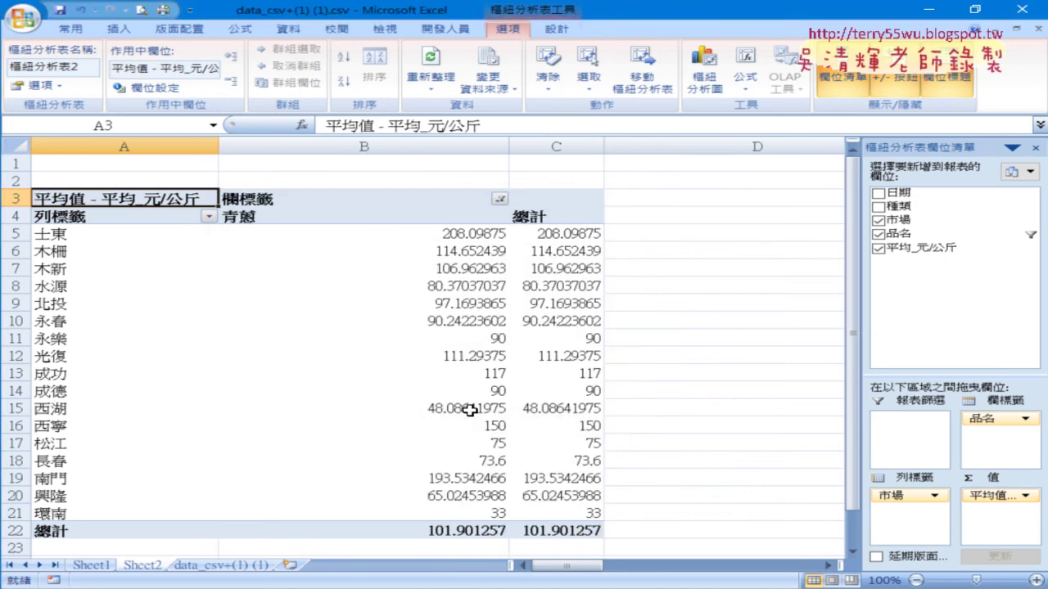
pyautogui.moveTo(469, 411)
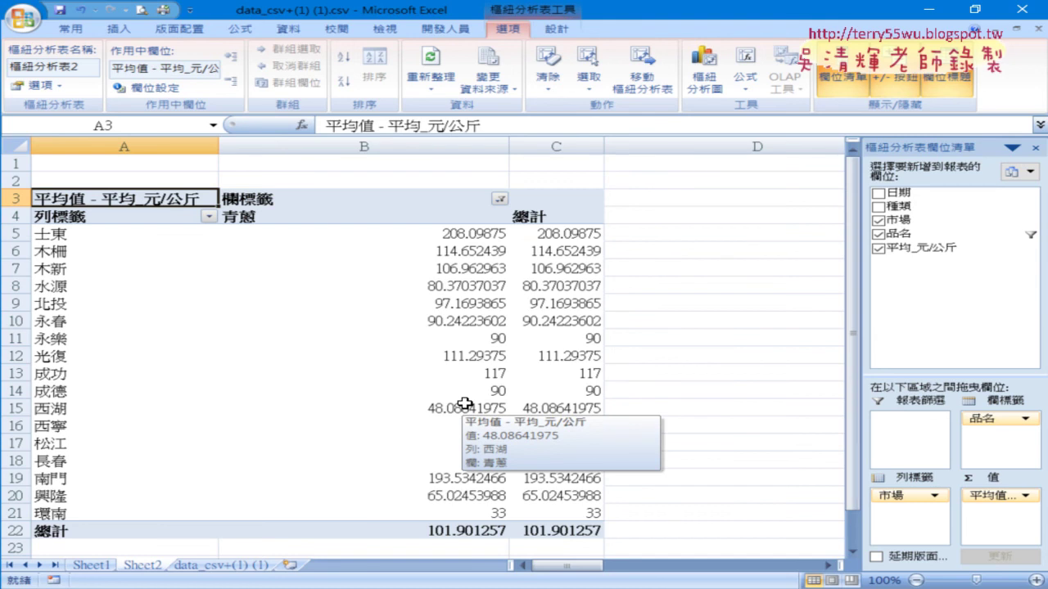
# - Reduce the 青蔥 averages in B5:B21 to whole numbers with no decimals
pyautogui.moveTo(340, 232); pyautogui.dragTo(347, 507)
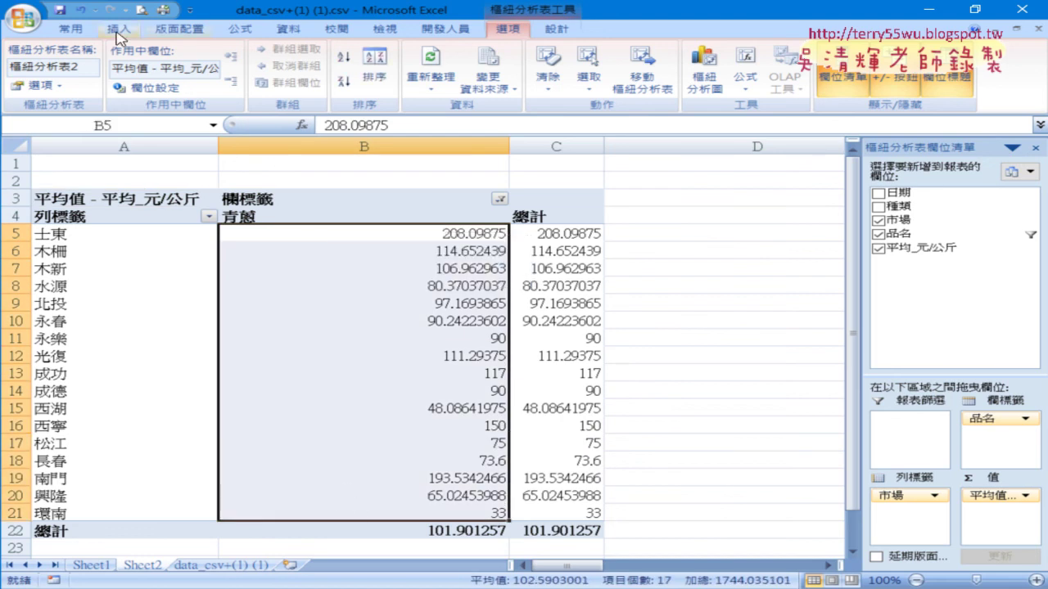
pyautogui.click(71, 28)
pyautogui.click(620, 82)
pyautogui.click(620, 82)
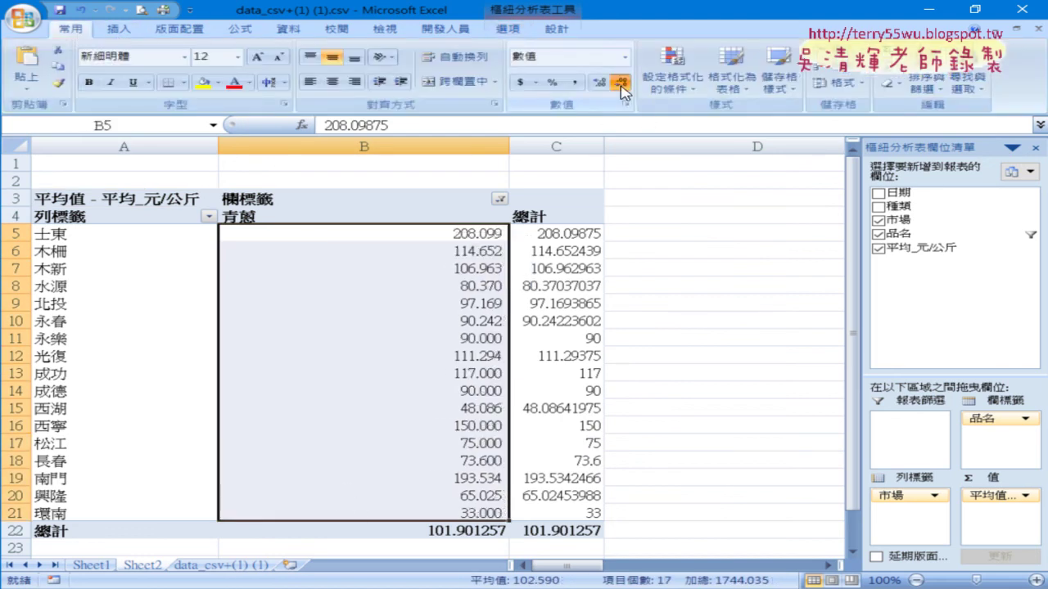
pyautogui.click(621, 82)
pyautogui.click(621, 82)
pyautogui.click(621, 82)
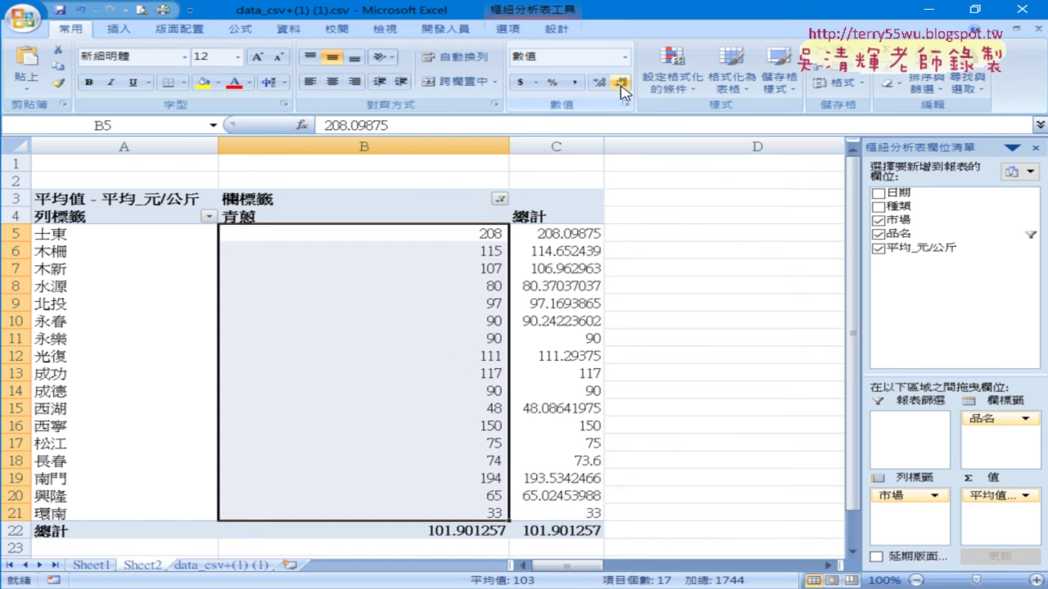
pyautogui.rightClick(570, 219)
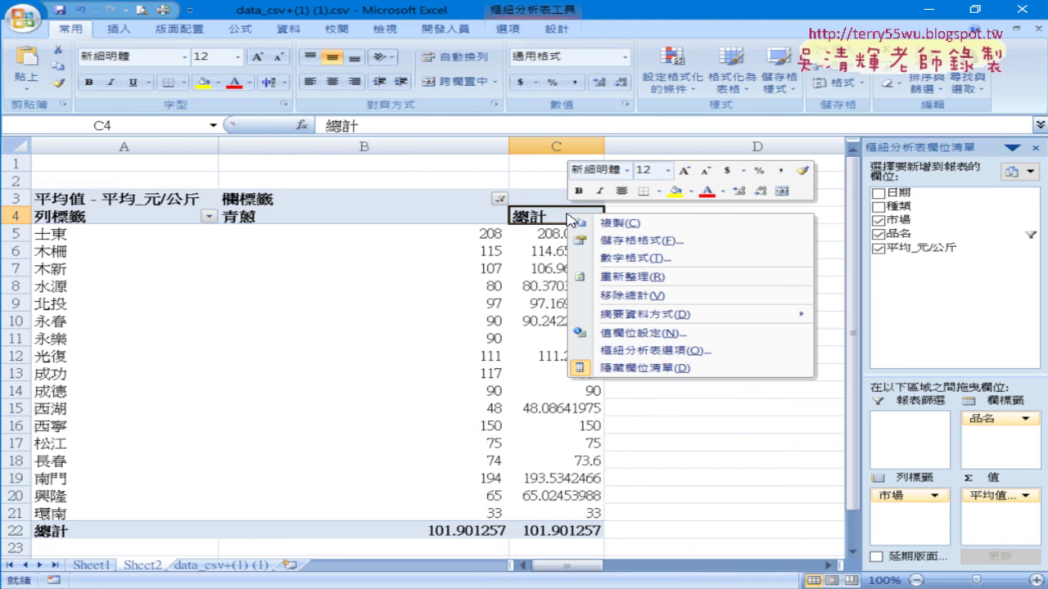
# - Remove the pivot's grand total column and narrow column B to fit the averages
pyautogui.click(623, 296)
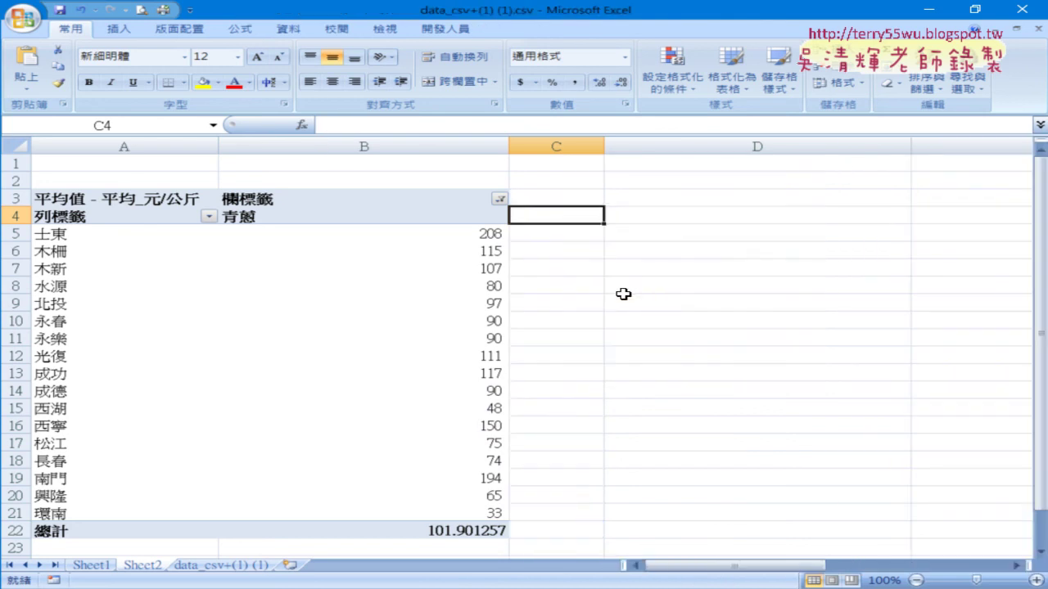
pyautogui.click(504, 146)
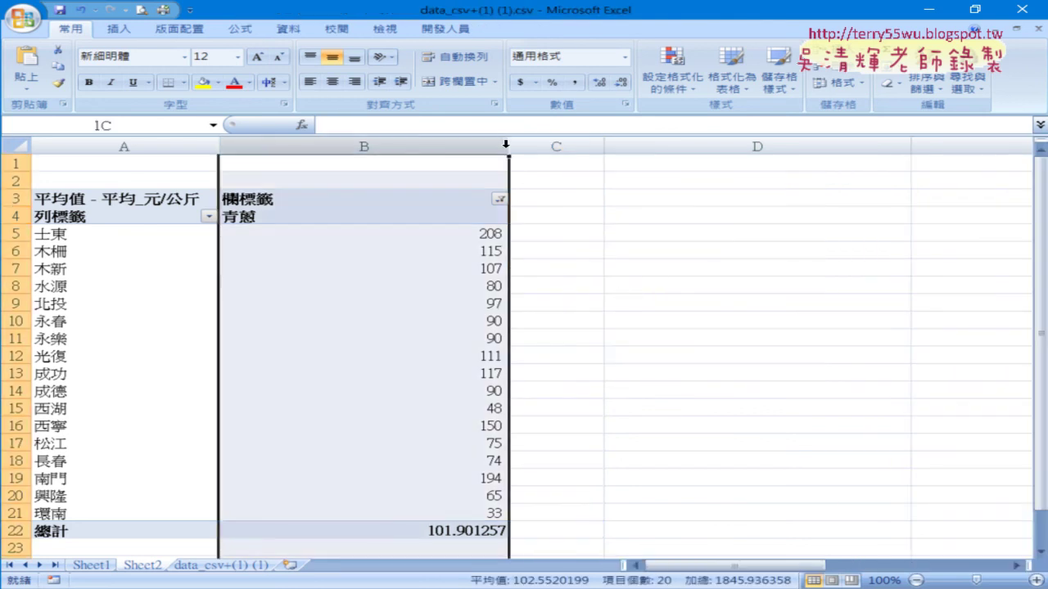
pyautogui.moveTo(508, 147); pyautogui.dragTo(302, 146)
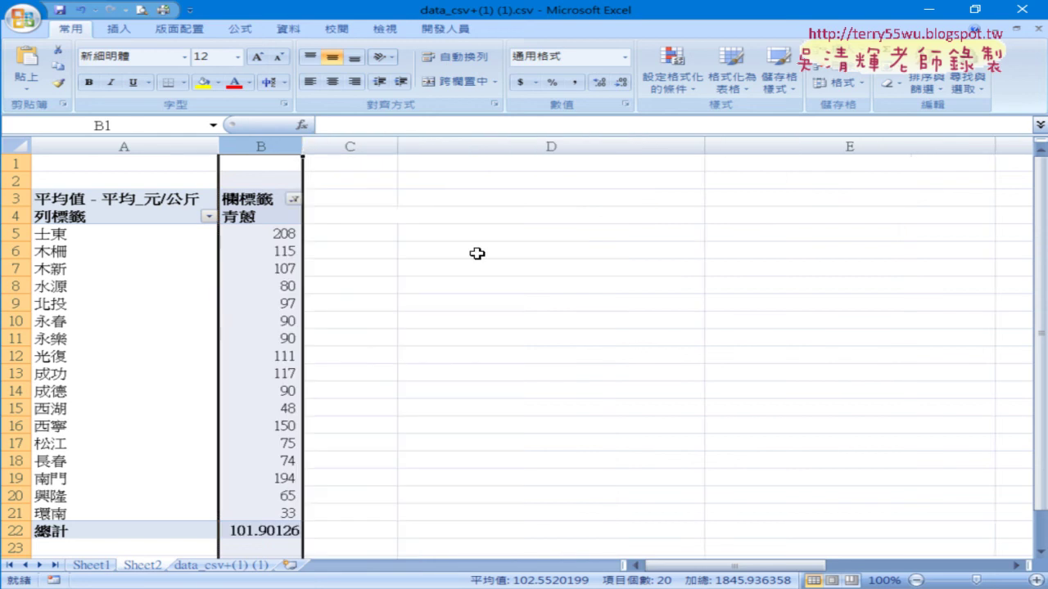
pyautogui.click(266, 233)
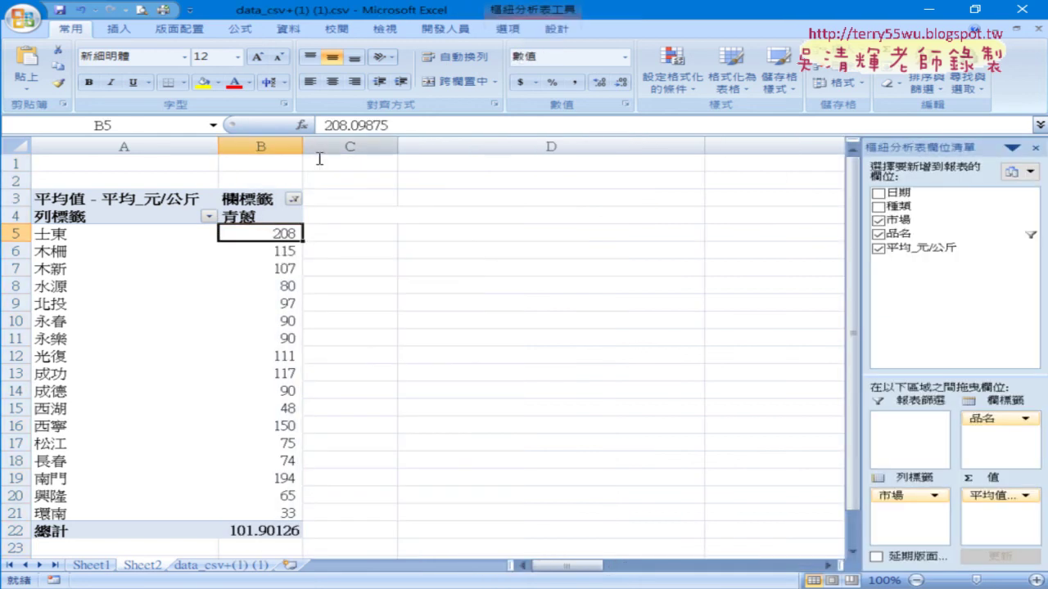
# - Sort markets by average price, smallest first, and narrow column B
pyautogui.click(296, 30)
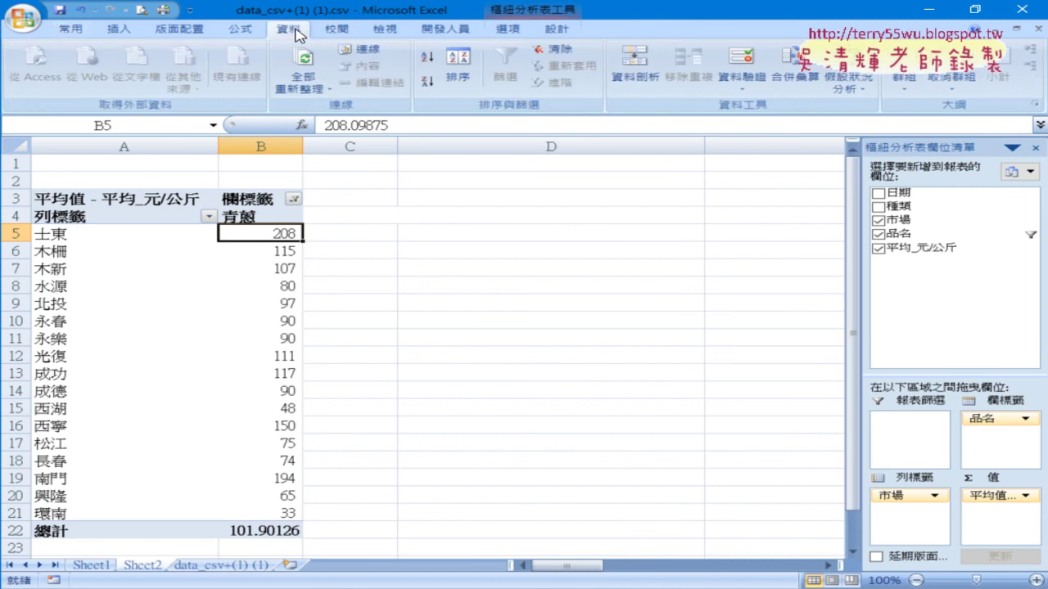
pyautogui.click(431, 66)
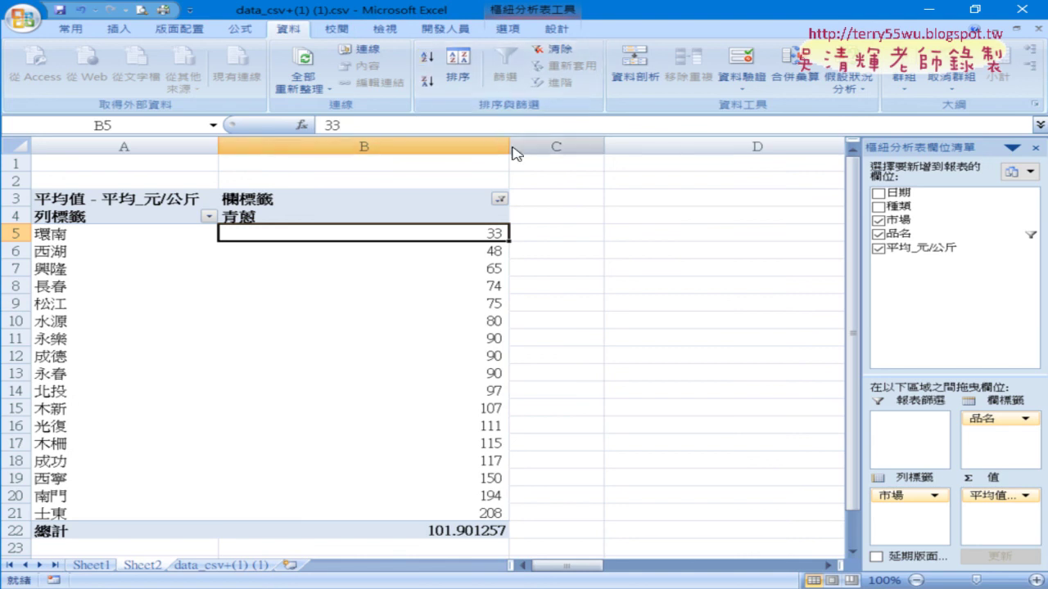
pyautogui.moveTo(507, 146); pyautogui.dragTo(306, 146)
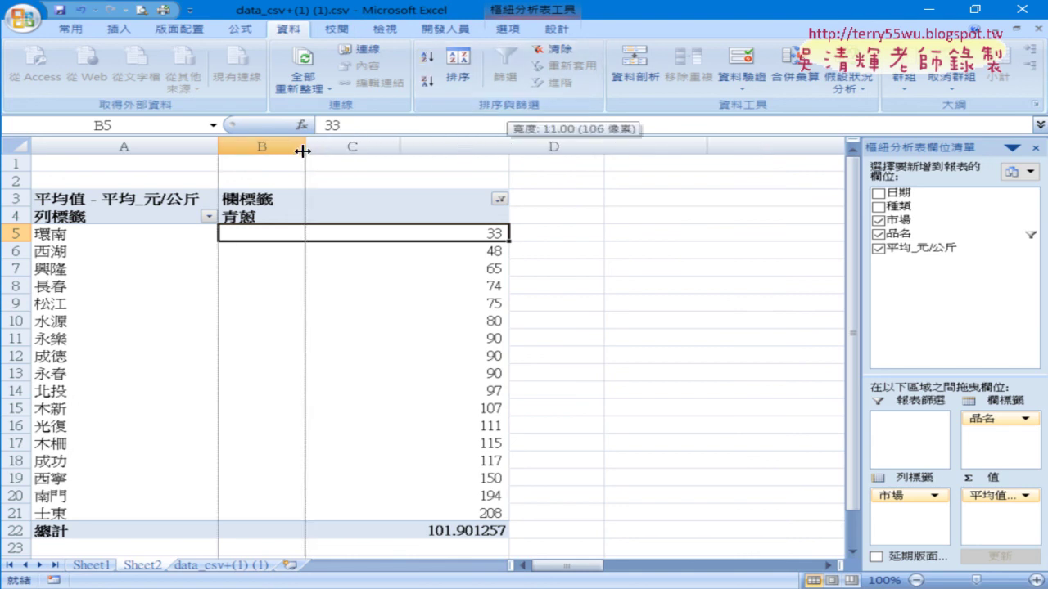
# - Add 日期 as a report filter above the pivot table
pyautogui.moveTo(76, 238); pyautogui.dragTo(258, 248)
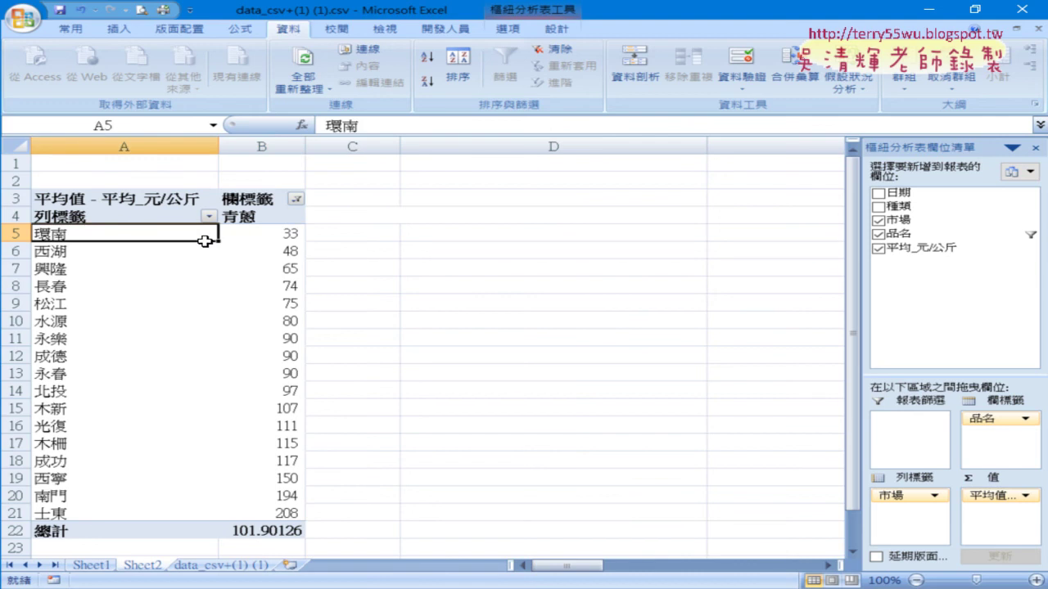
pyautogui.moveTo(261, 248)
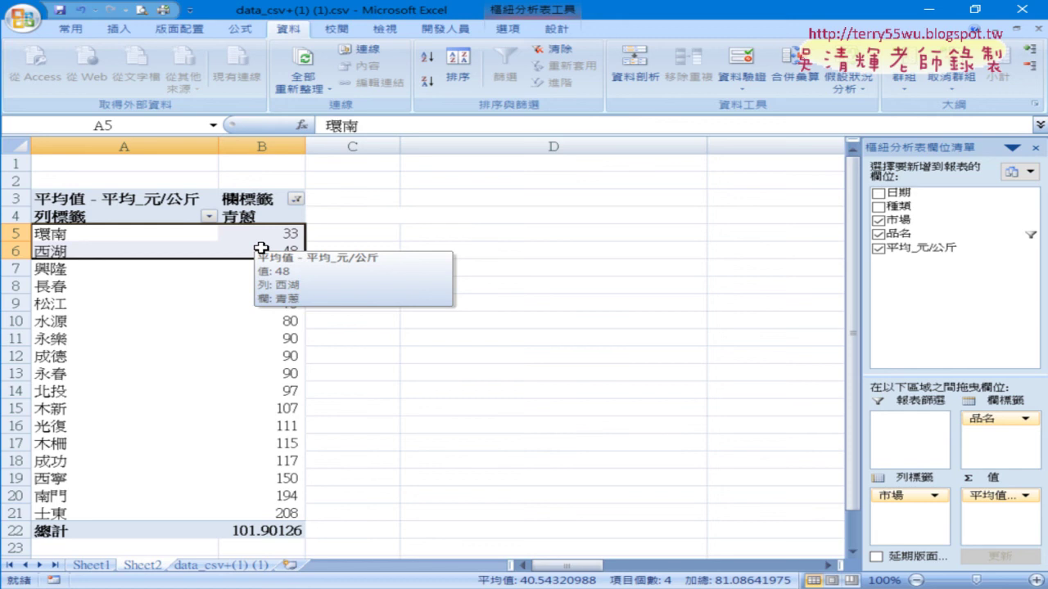
pyautogui.moveTo(898, 193); pyautogui.dragTo(909, 435)
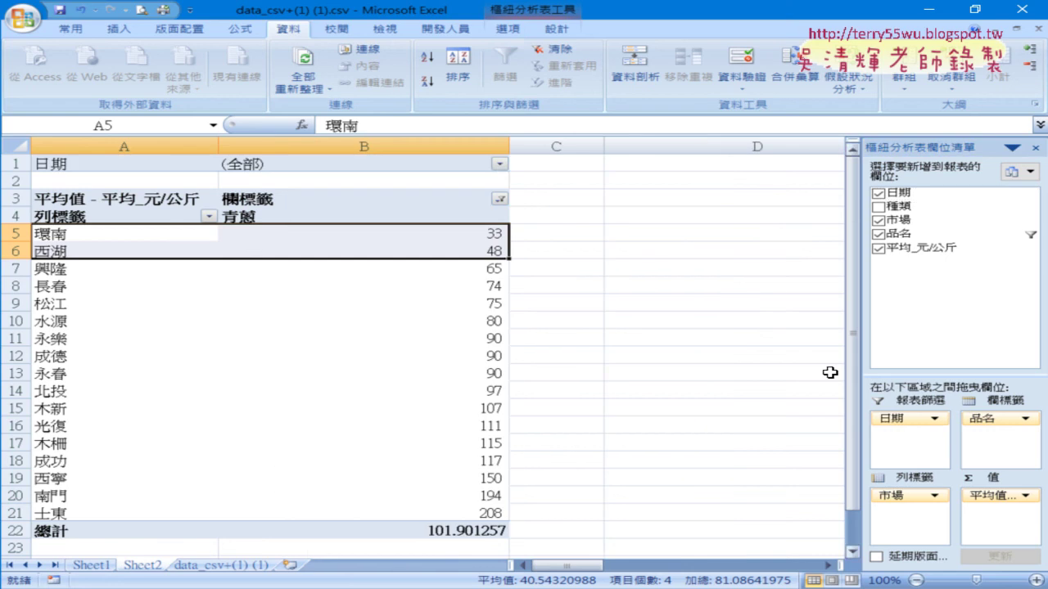
# - Filter the pivot by date, trying 2019/1/1 and 2019/1/2 before settling on 2019/1/3
pyautogui.click(498, 165)
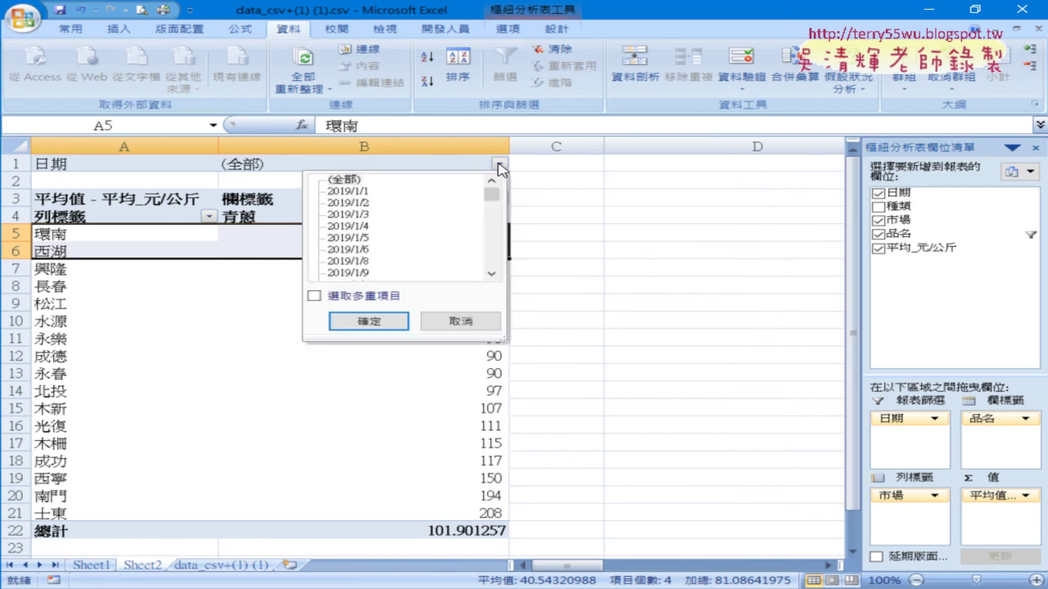
pyautogui.click(344, 193)
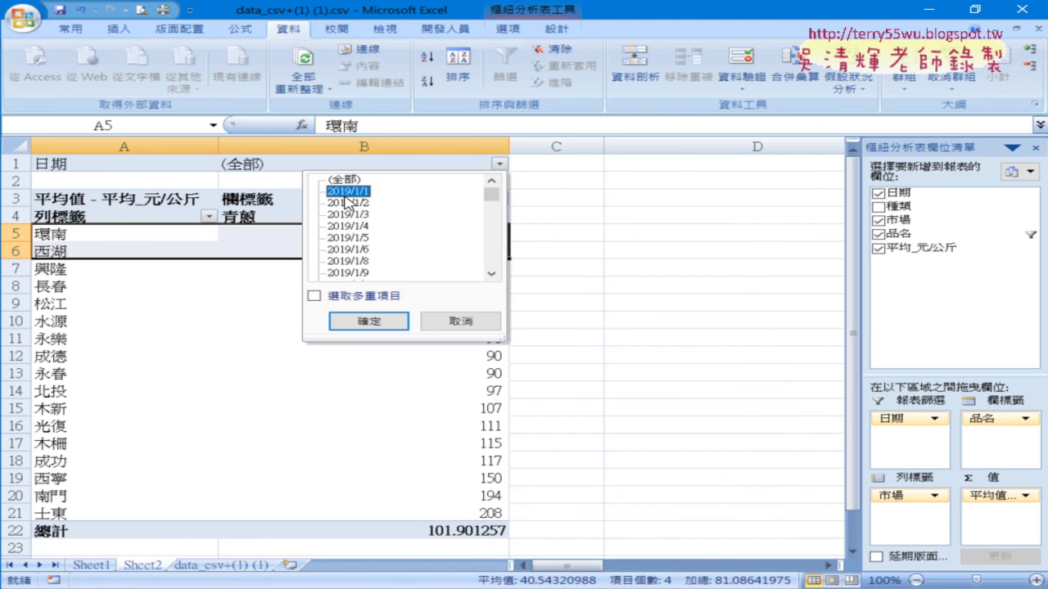
pyautogui.click(354, 324)
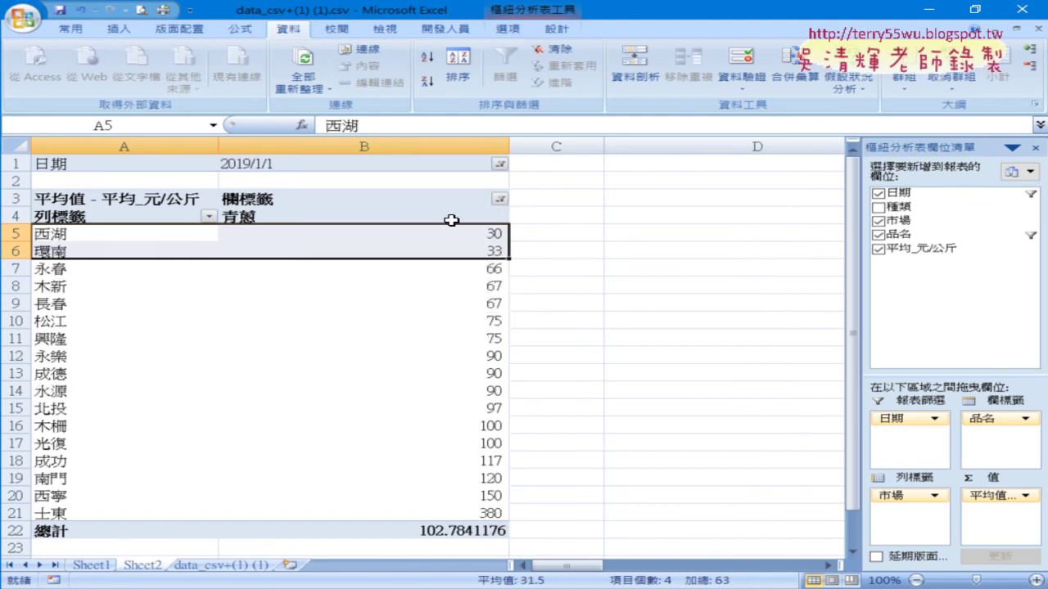
pyautogui.click(499, 164)
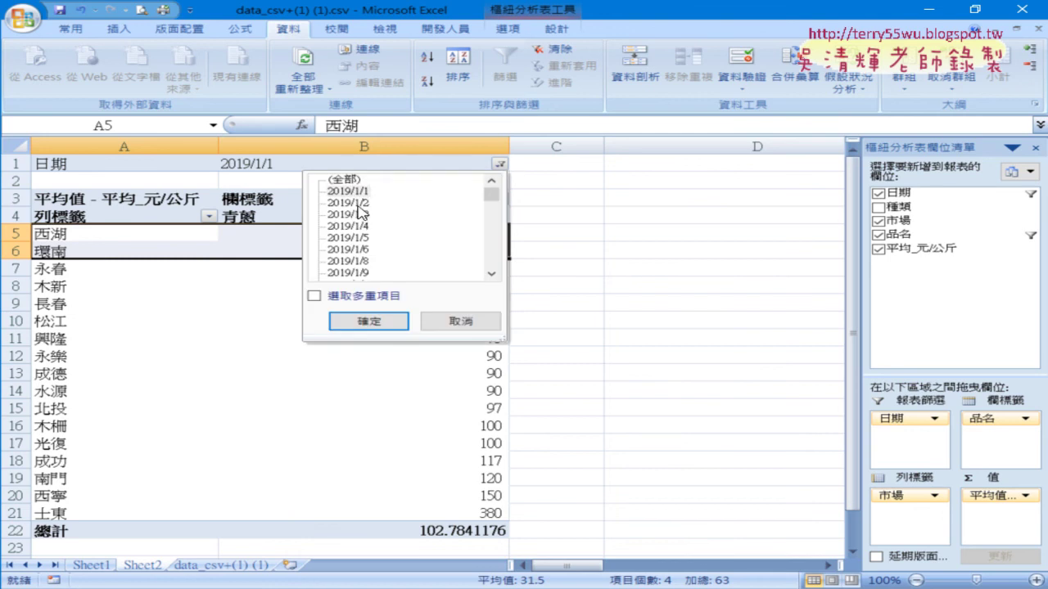
pyautogui.click(356, 203)
pyautogui.click(360, 319)
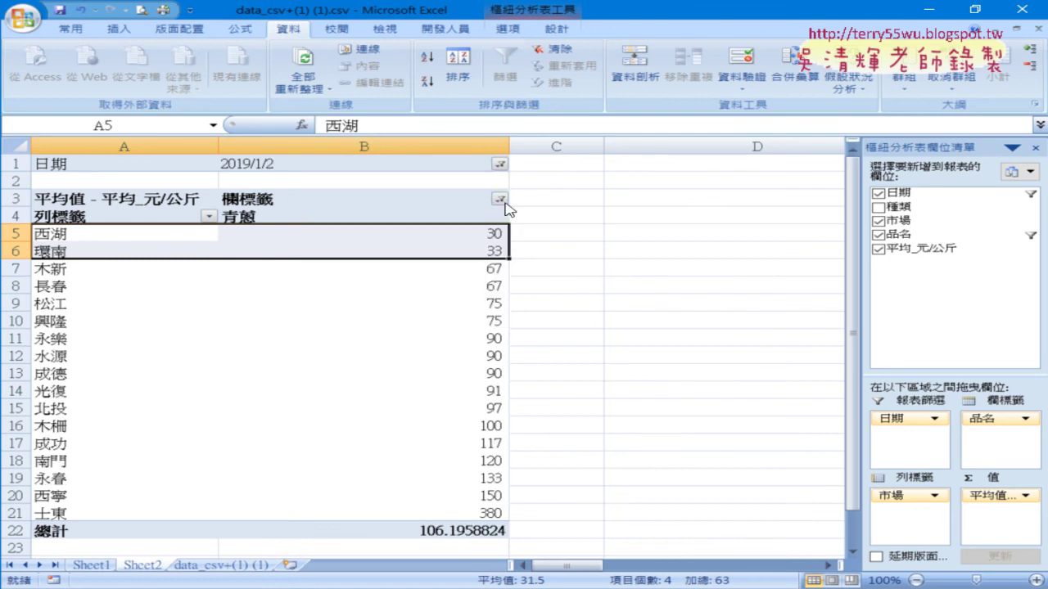
pyautogui.click(499, 164)
pyautogui.click(360, 215)
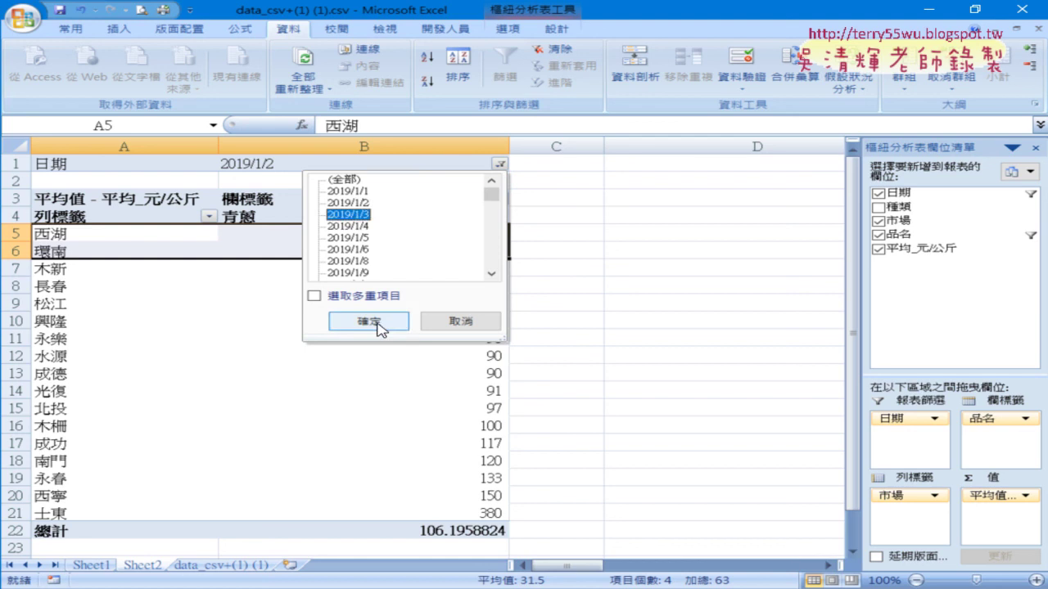
pyautogui.click(369, 321)
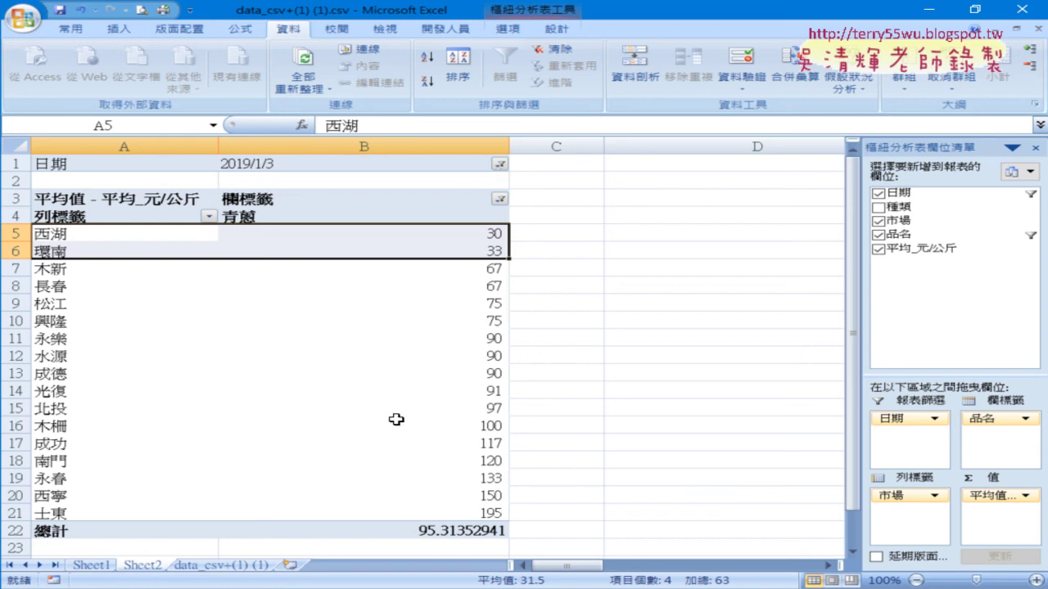
# - Remove the grand total row from the 2019/1/3 pivot table
pyautogui.rightClick(58, 536)
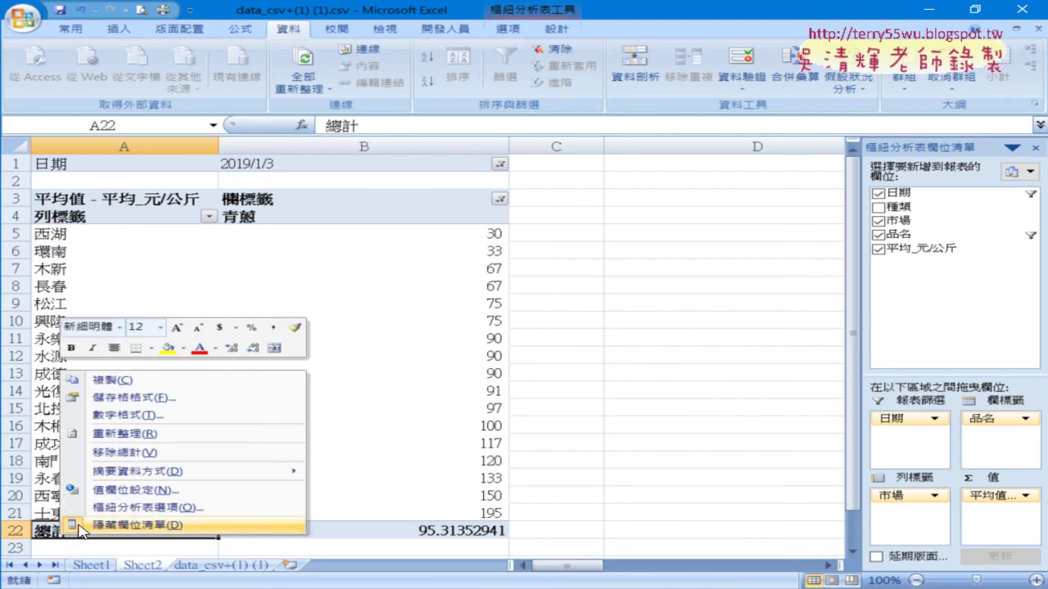
pyautogui.click(123, 455)
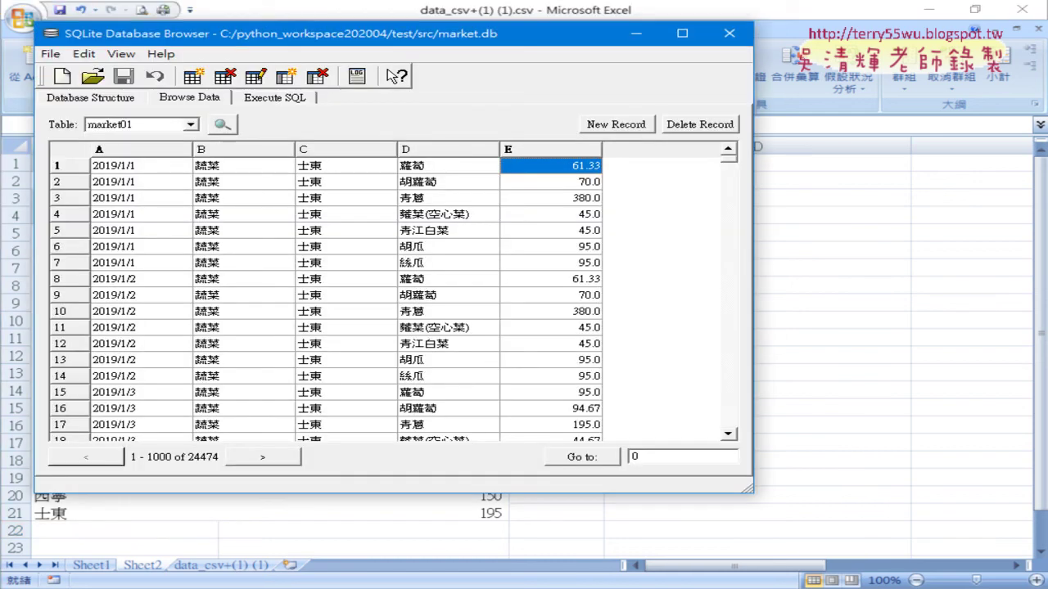
# - Start an SQL query by typing 'select' in the Execute SQL box
pyautogui.click(273, 97)
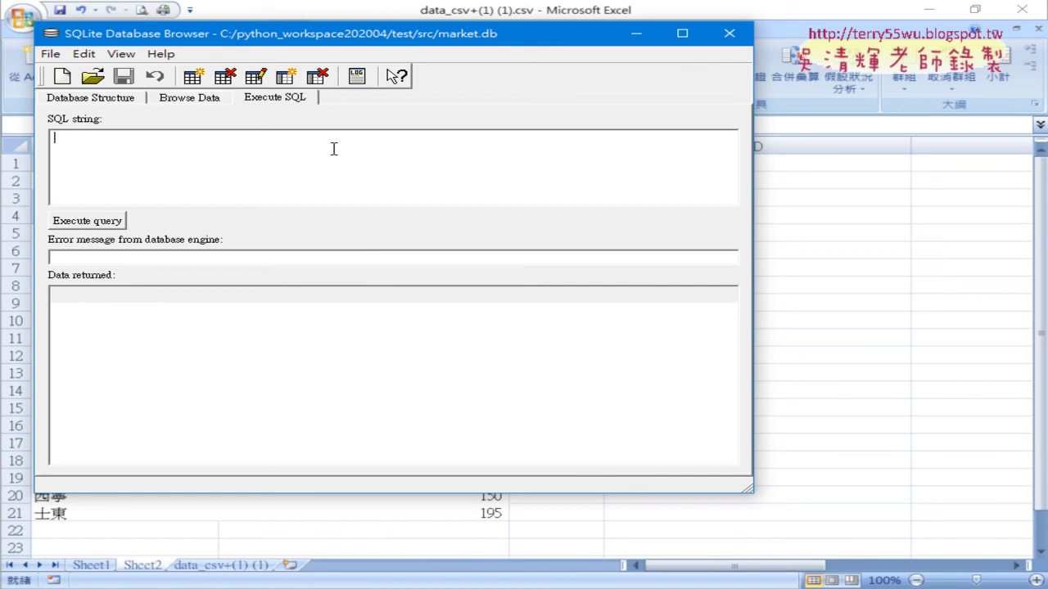
pyautogui.click(333, 148)
pyautogui.write('sel')
pyautogui.write('ect')
# - Move the database window aside and return to Excel's data_csv sheet
pyautogui.moveTo(422, 34); pyautogui.dragTo(686, 64)
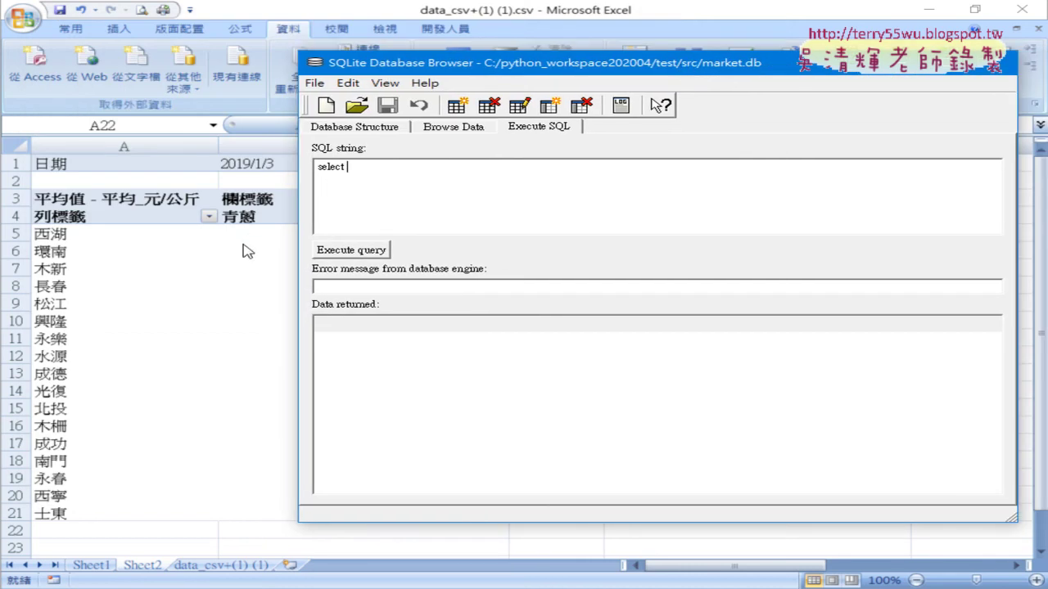
pyautogui.click(209, 575)
pyautogui.click(207, 570)
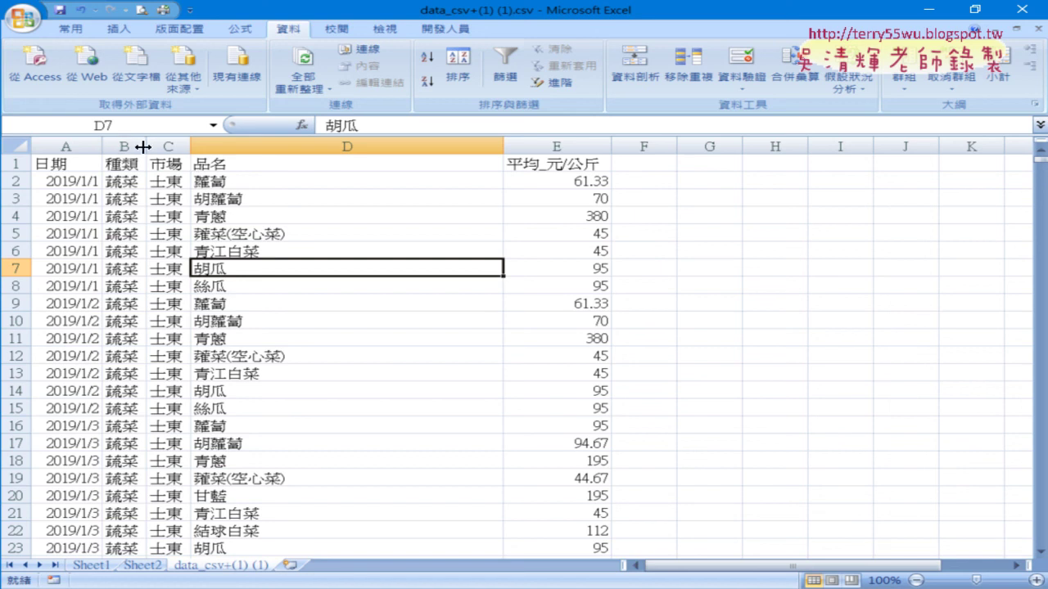
pyautogui.click(167, 145)
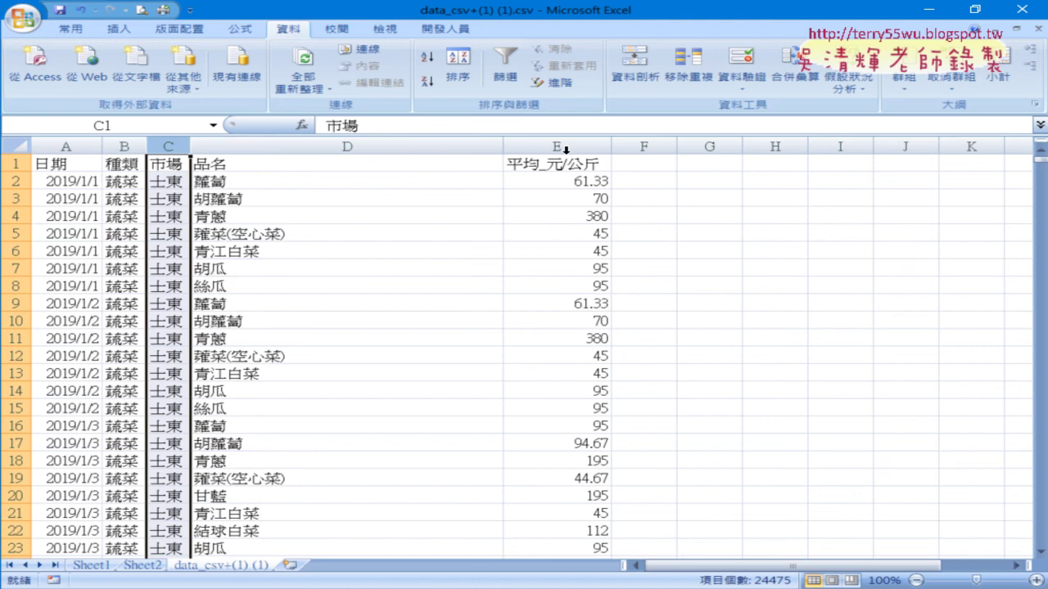
pyautogui.click(340, 146)
pyautogui.click(562, 143)
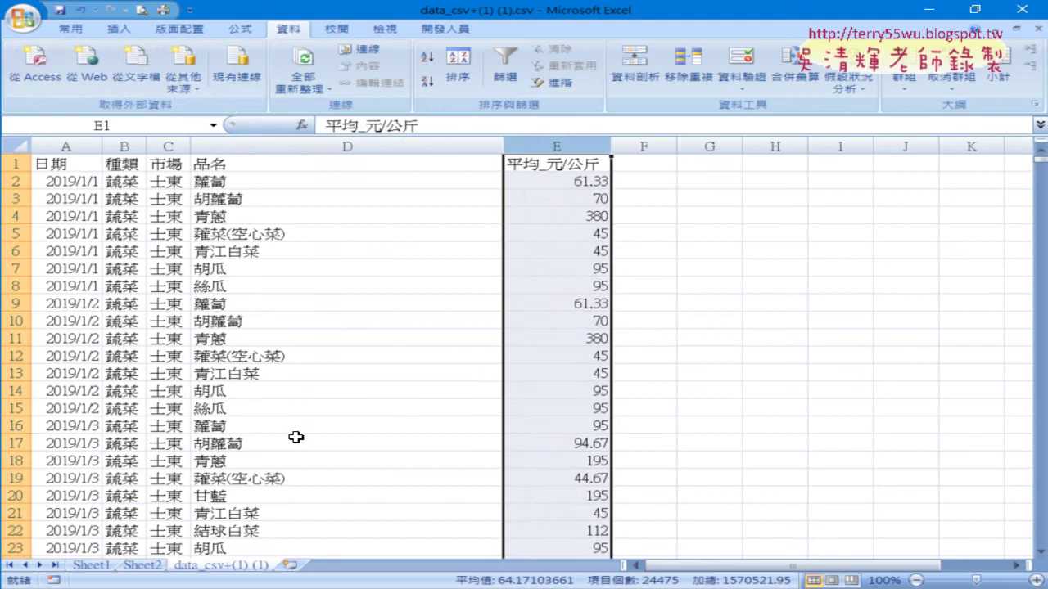
pyautogui.click(279, 393)
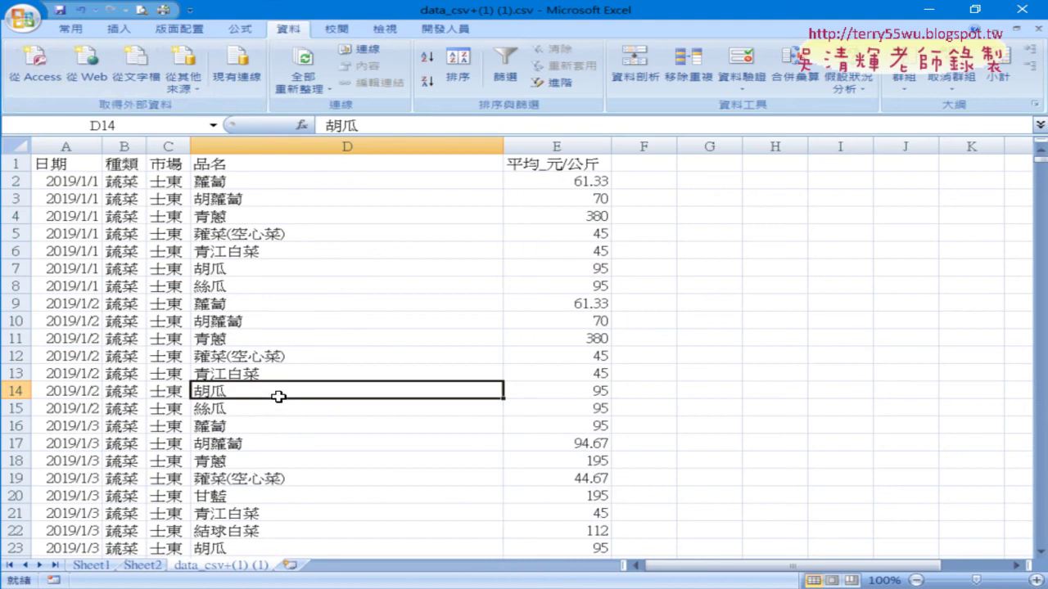
# - Cancel a new pivot table and return to Sheet2's date-filtered pivot with its field list shown
pyautogui.click(120, 30)
pyautogui.click(35, 64)
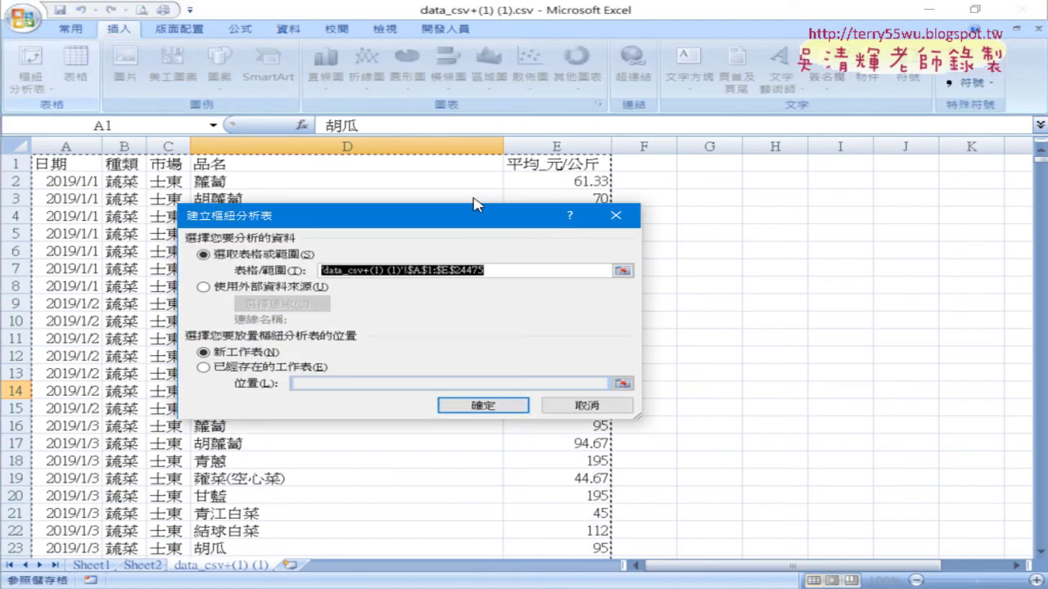
pyautogui.click(618, 410)
pyautogui.click(142, 564)
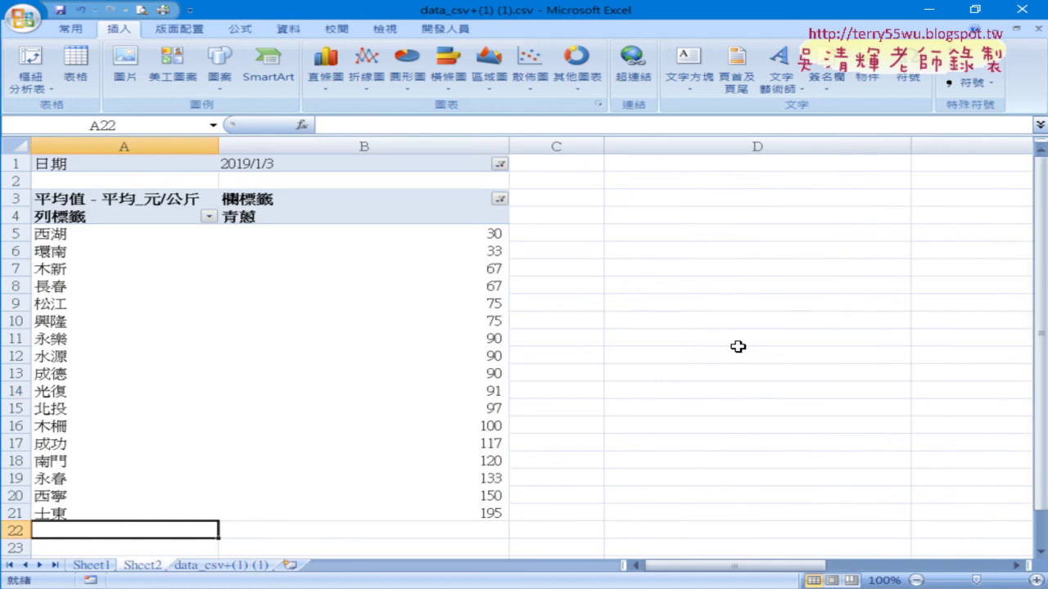
pyautogui.click(346, 270)
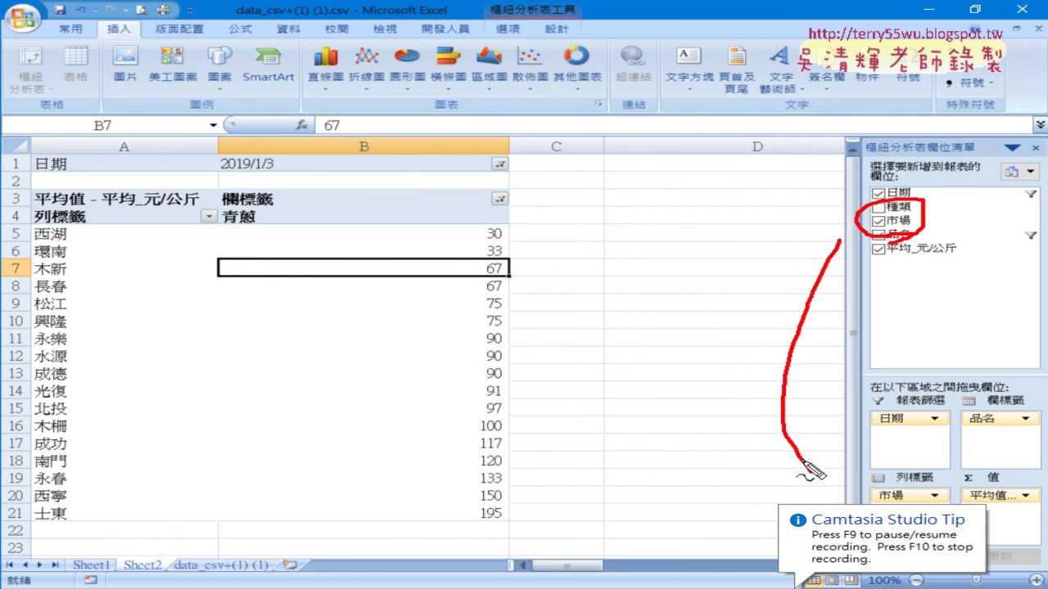
pyautogui.moveTo(919, 250); pyautogui.dragTo(843, 501)
pyautogui.moveTo(874, 238)
pyautogui.mouseDown()
pyautogui.moveTo(974, 335)
pyautogui.moveTo(994, 410)
pyautogui.mouseUp()
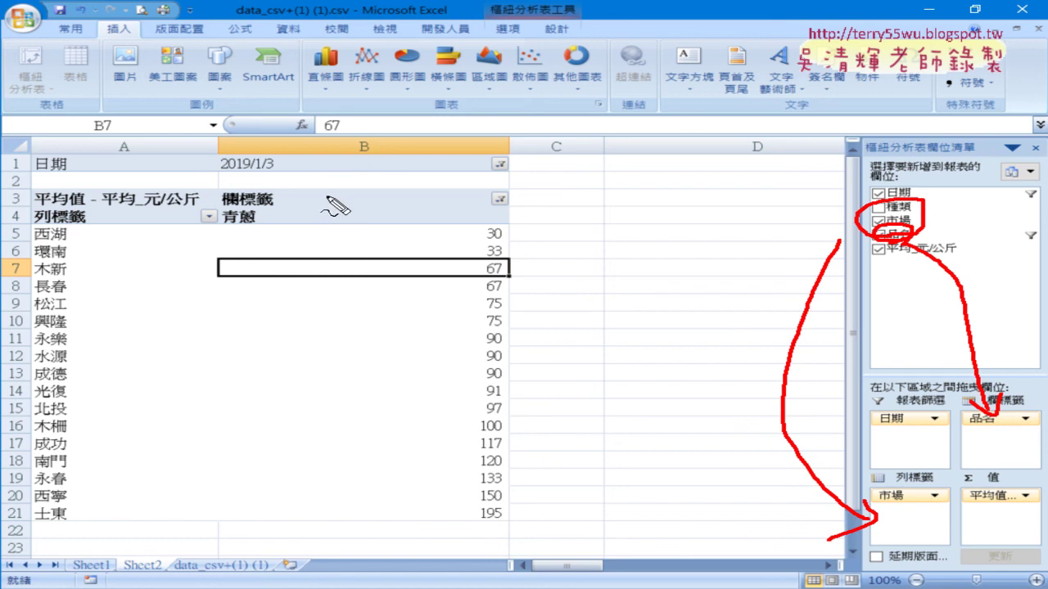
pyautogui.moveTo(491, 215); pyautogui.dragTo(475, 222)
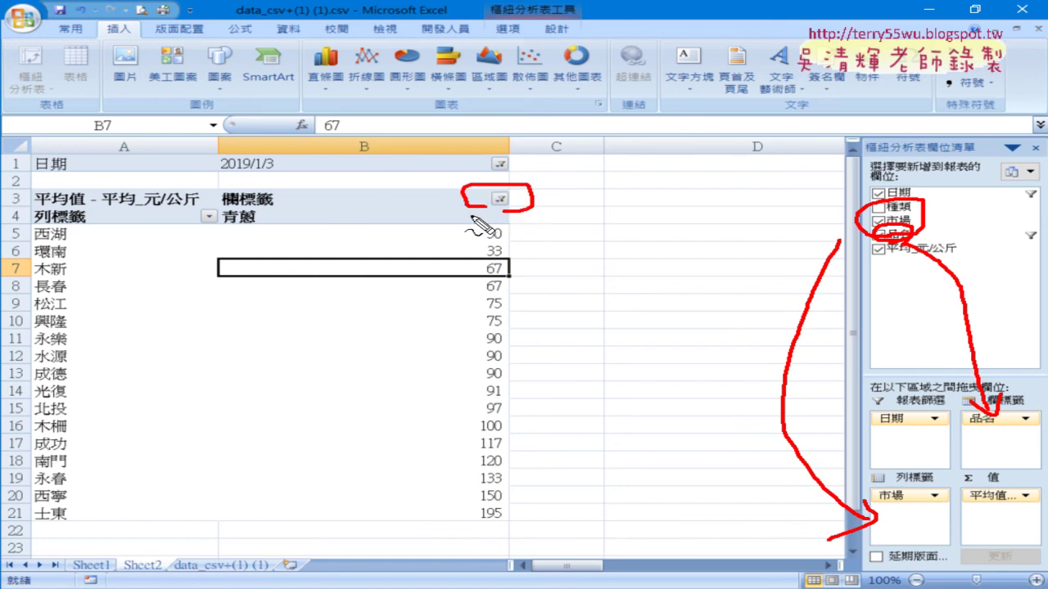
pyautogui.moveTo(274, 206); pyautogui.dragTo(254, 238)
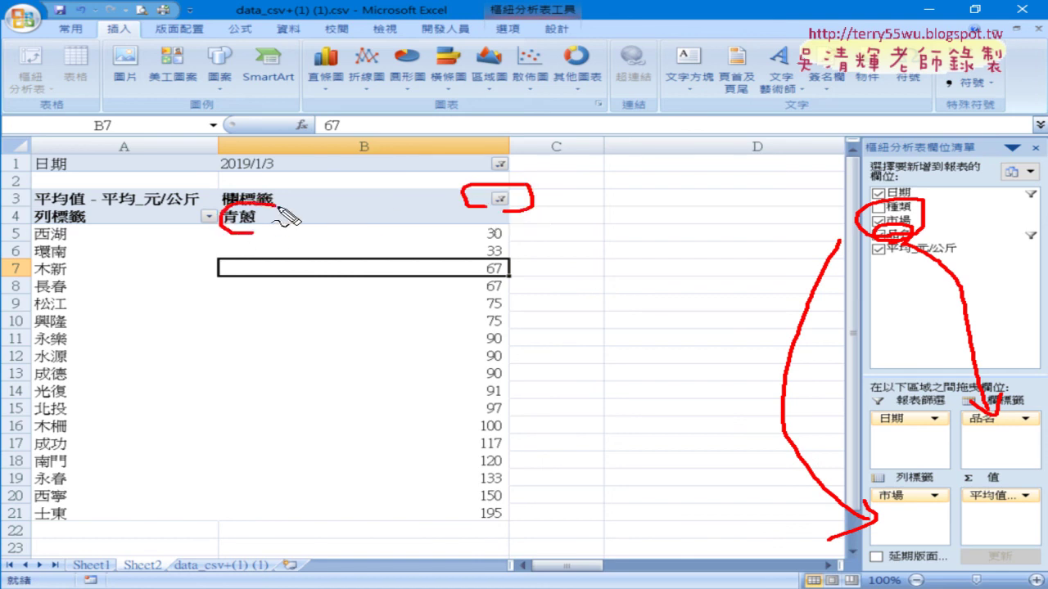
pyautogui.moveTo(965, 501)
pyautogui.mouseDown()
pyautogui.moveTo(1011, 488)
pyautogui.moveTo(1033, 505)
pyautogui.mouseUp()
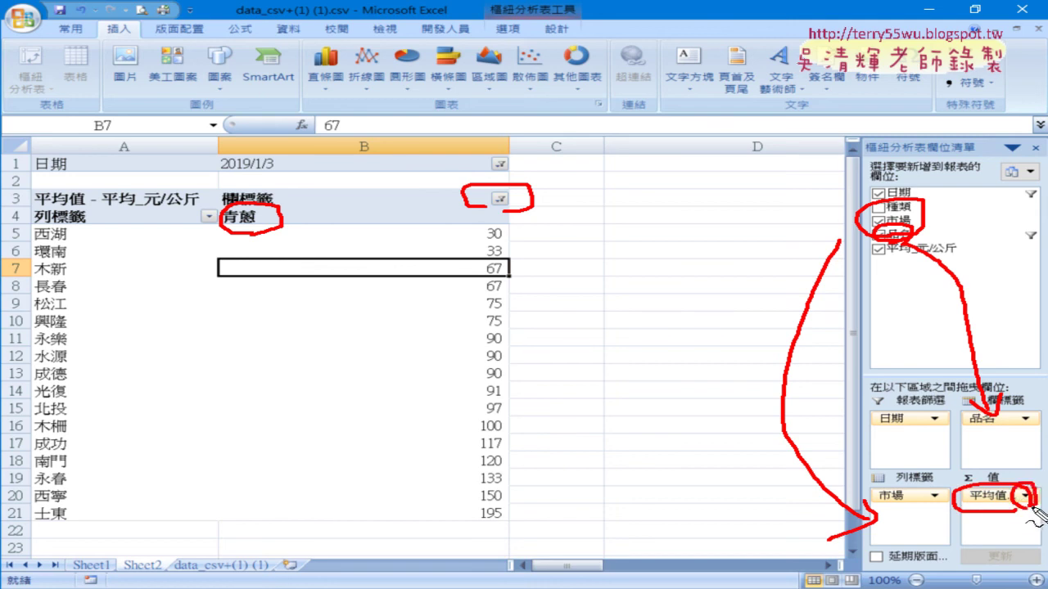